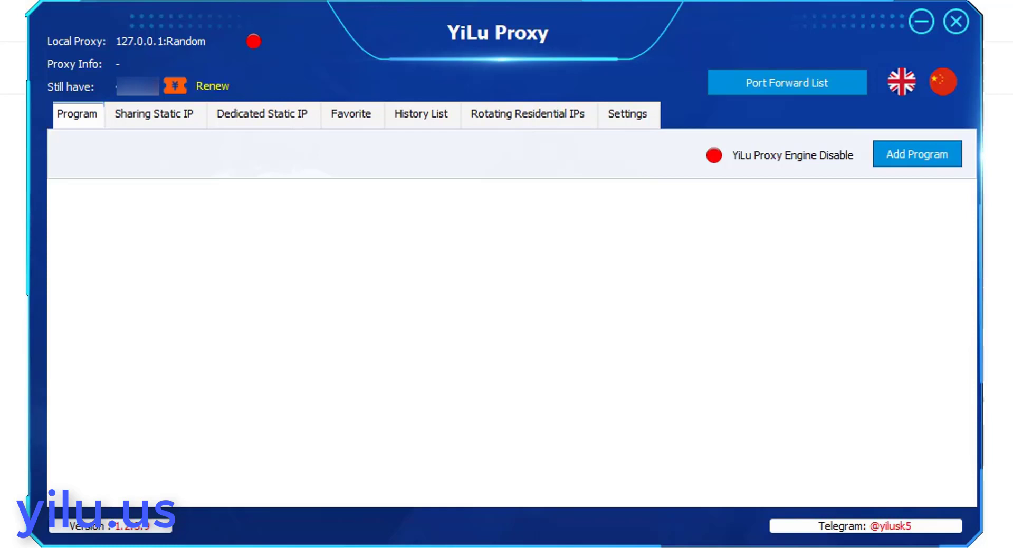
pyautogui.click(633, 107)
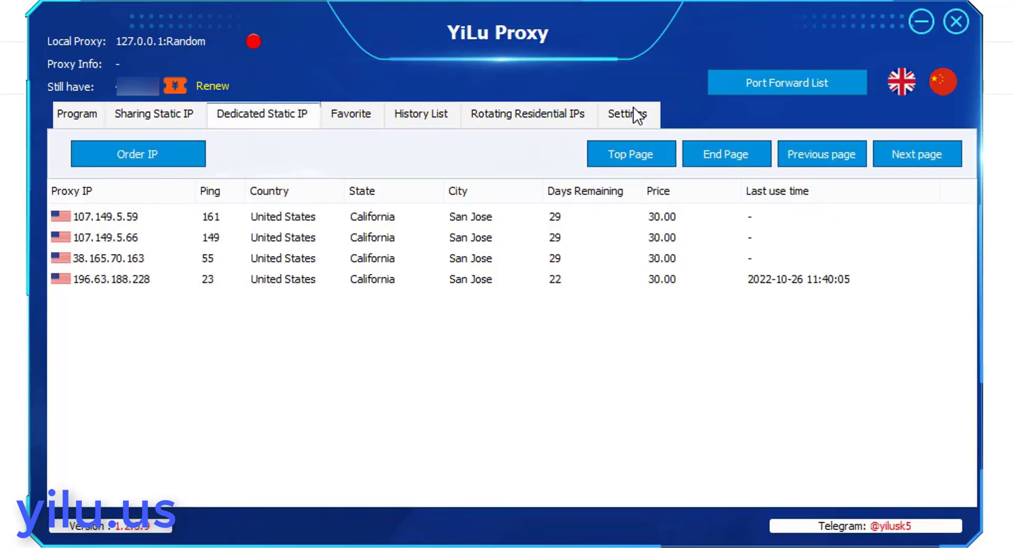
pyautogui.rightClick(186, 208)
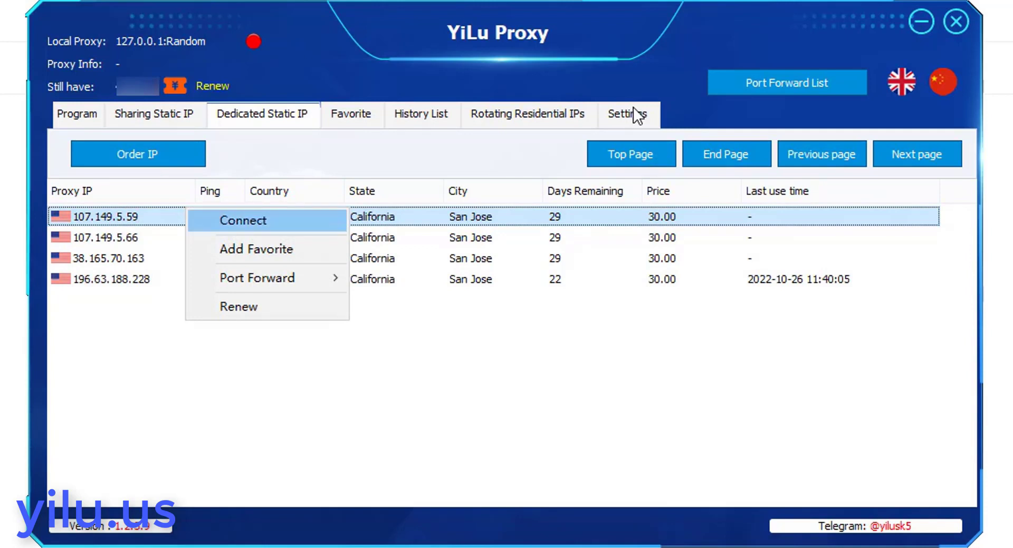
pyautogui.click(242, 221)
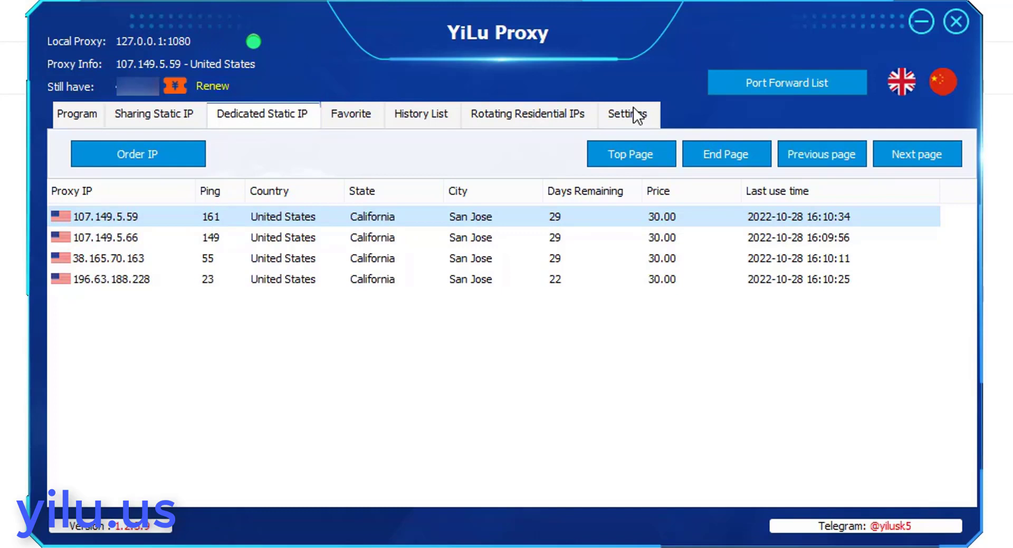
# Forward the dedicated static IP 107.149.5.66 to port 5500.
pyautogui.rightClick(169, 241)
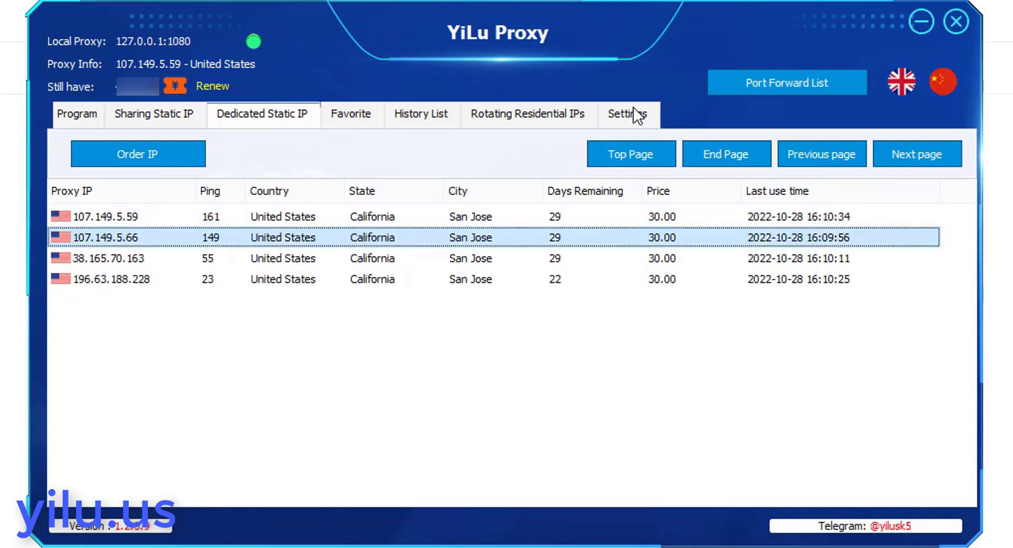
pyautogui.moveTo(247, 310)
pyautogui.click(388, 311)
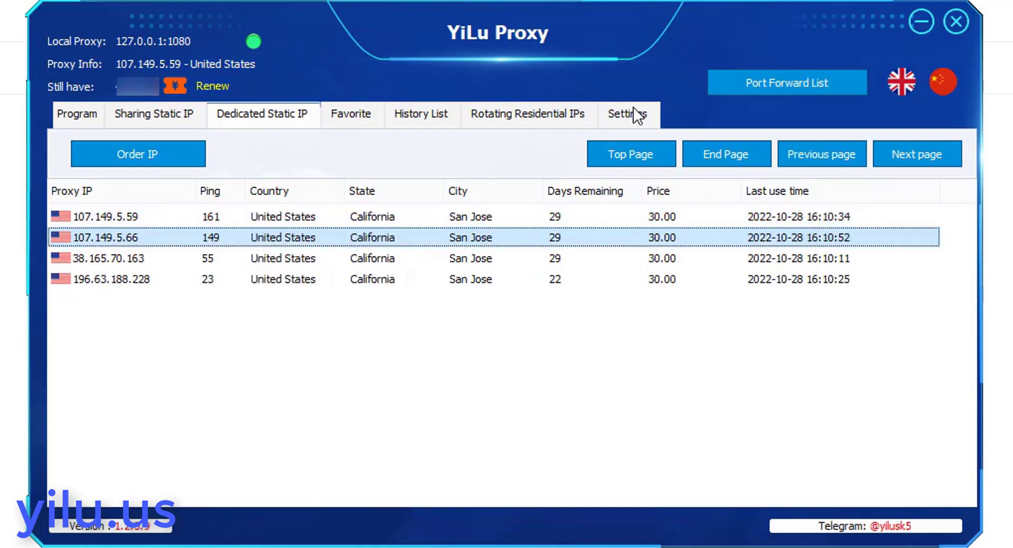
# Forward the dedicated static IP 196.63.188.228 to port 5501 and check the port forward list.
pyautogui.click(264, 279)
pyautogui.rightClick(188, 279)
pyautogui.moveTo(258, 350)
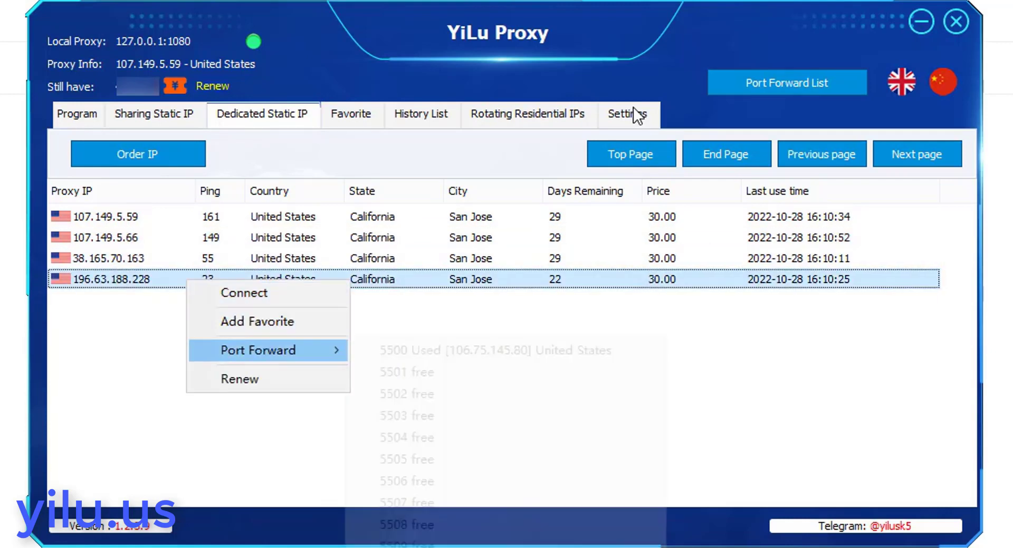
pyautogui.click(406, 372)
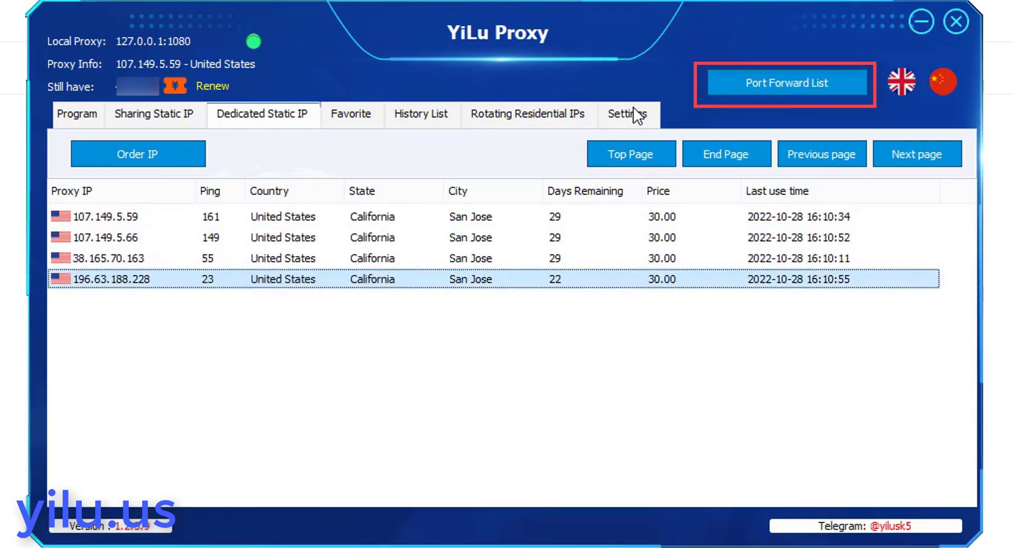
pyautogui.click(786, 83)
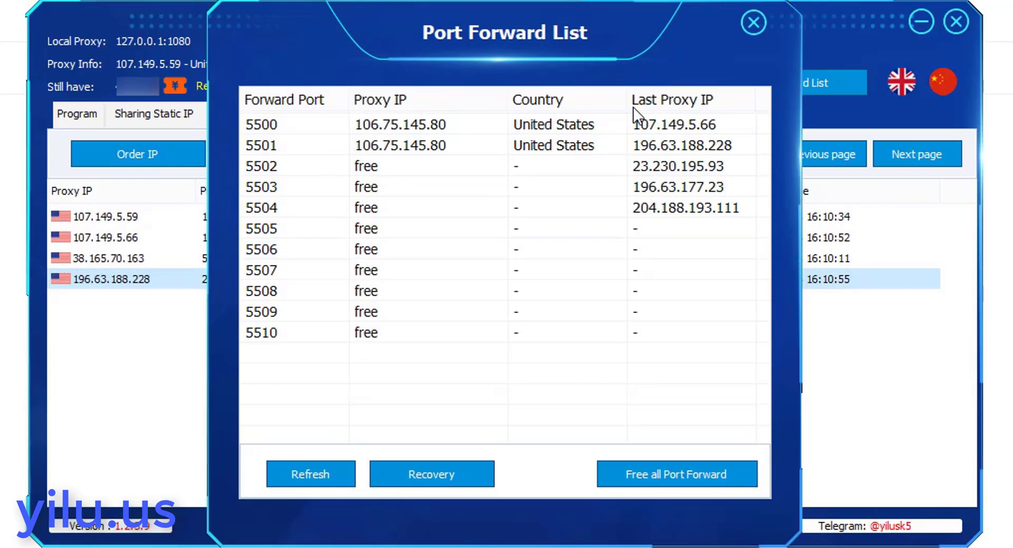
pyautogui.press('Escape')
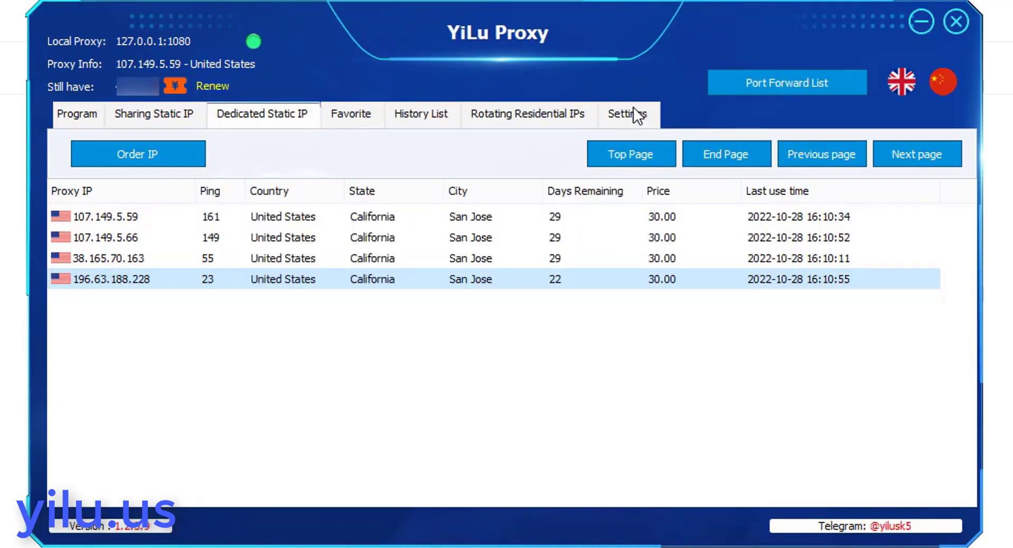
# Generate rotating residential proxies for Canada with the state set to Manitoba and the city to Winnipeg.
pyautogui.click(420, 114)
pyautogui.click(527, 114)
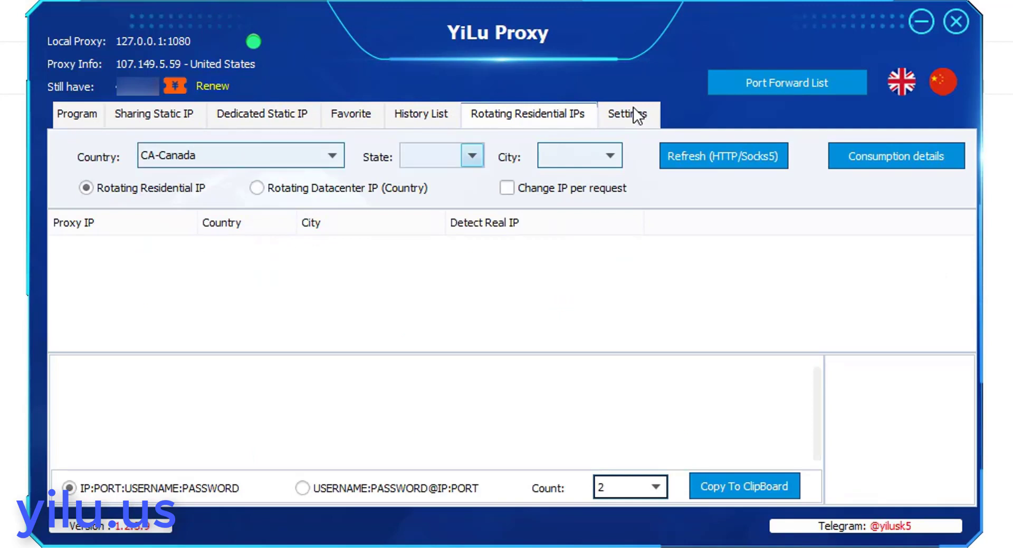
pyautogui.click(472, 155)
pyautogui.click(439, 280)
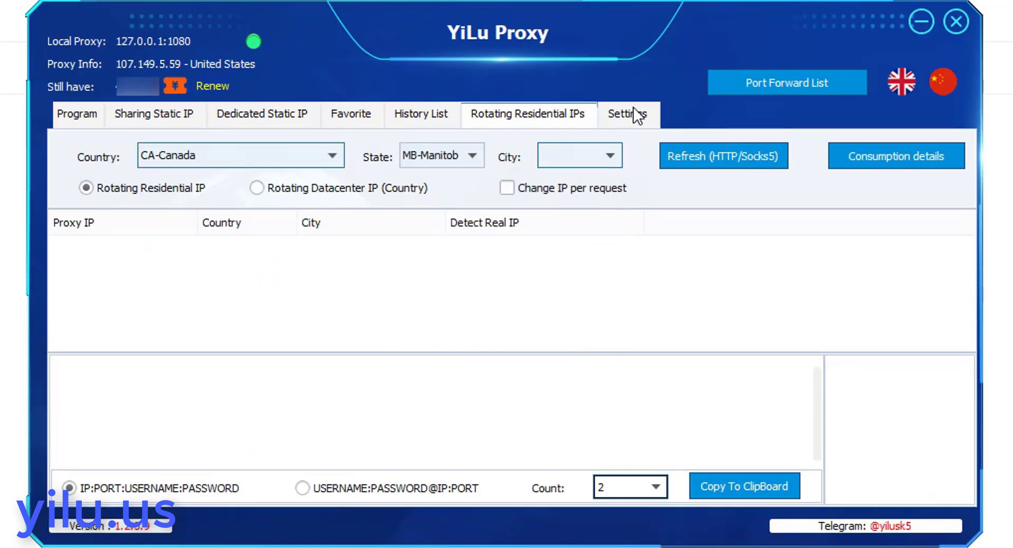
pyautogui.click(609, 155)
pyautogui.scroll(-20, 638, 303)
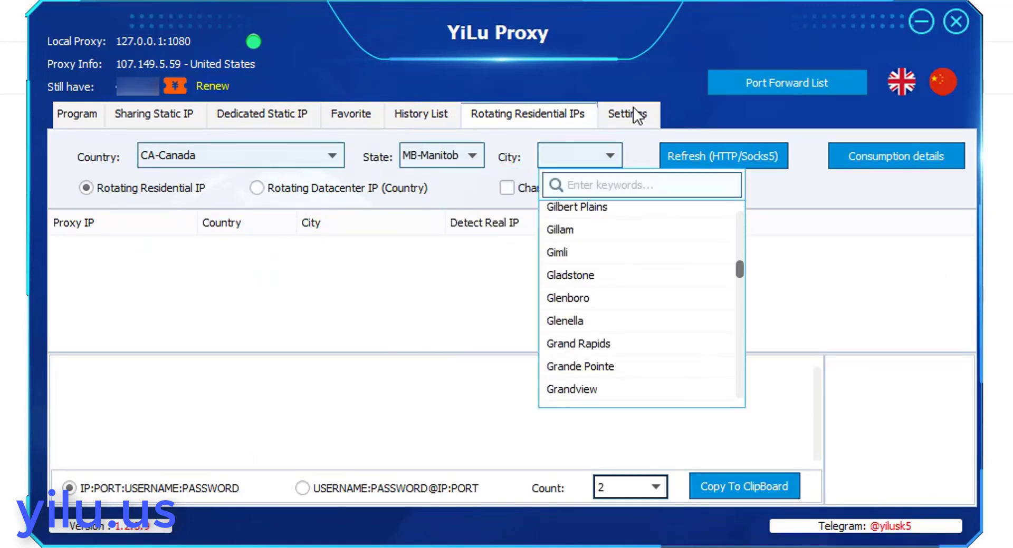
pyautogui.scroll(-9, 638, 303)
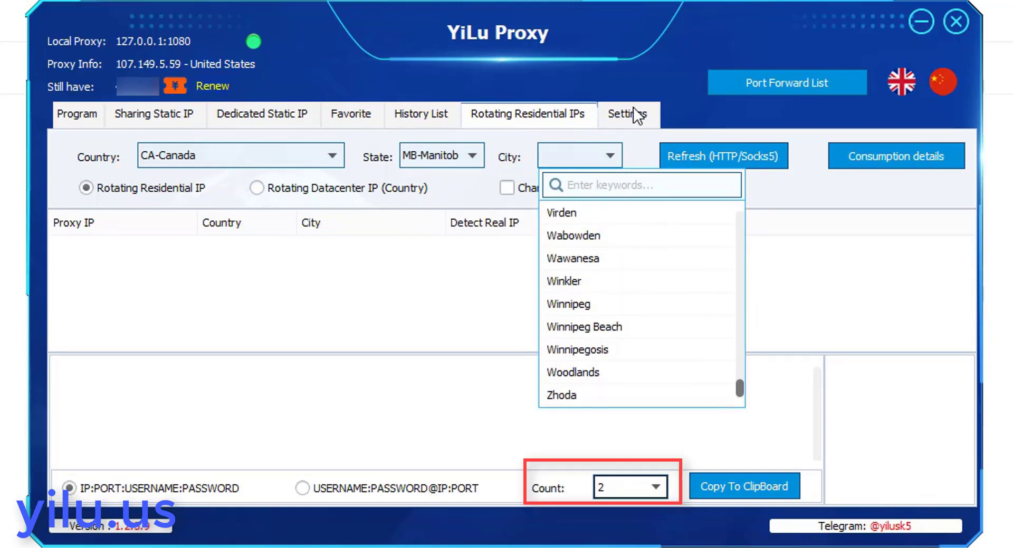
pyautogui.click(638, 303)
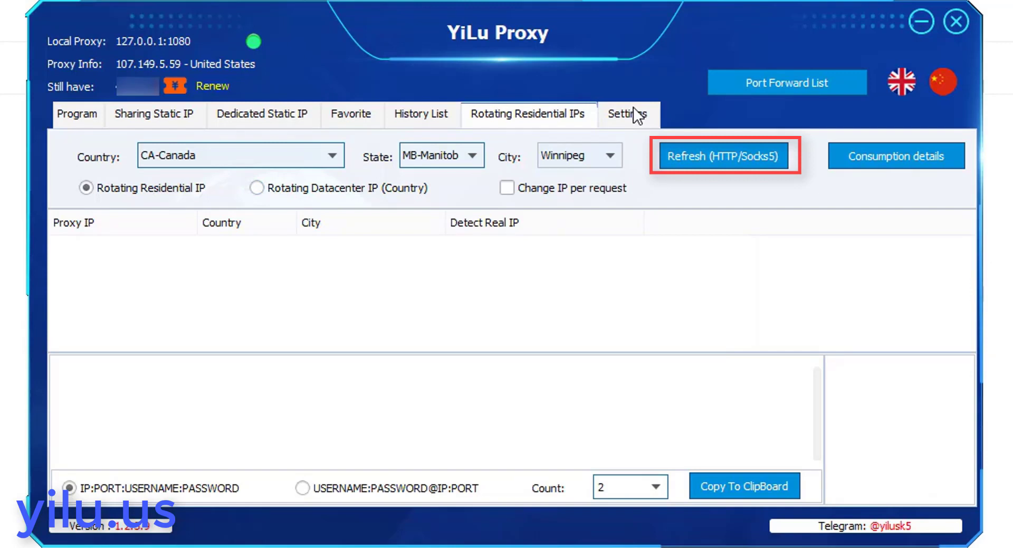
pyautogui.click(723, 156)
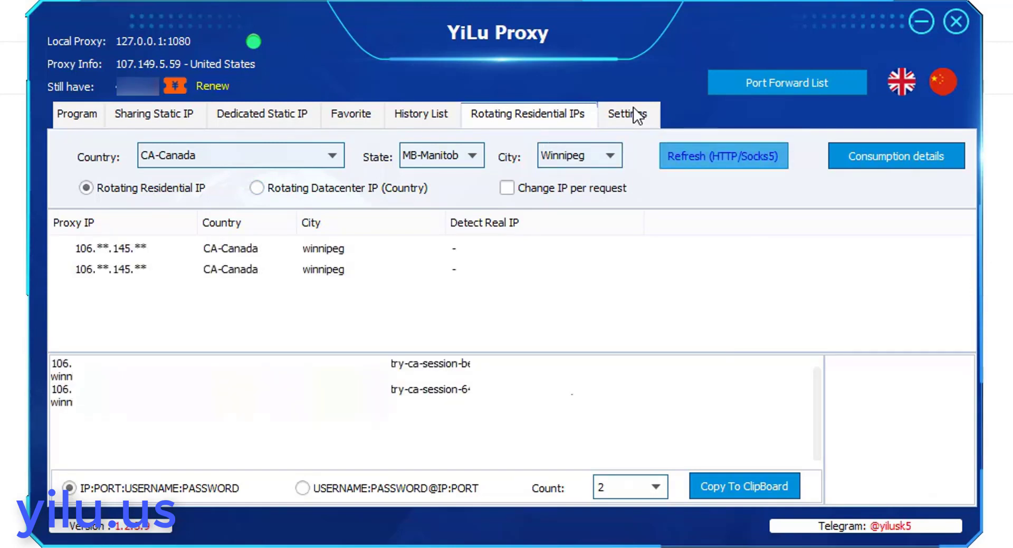
pyautogui.click(722, 156)
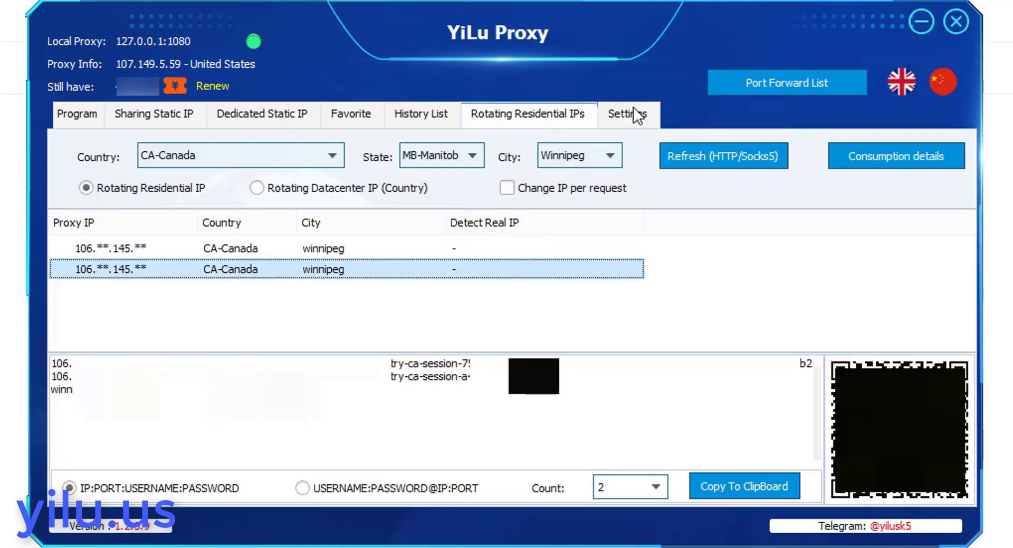
# Forward the first Winnipeg rotating residential proxy to port 5502 and check the port forward list.
pyautogui.rightClick(212, 247)
pyautogui.moveTo(316, 340)
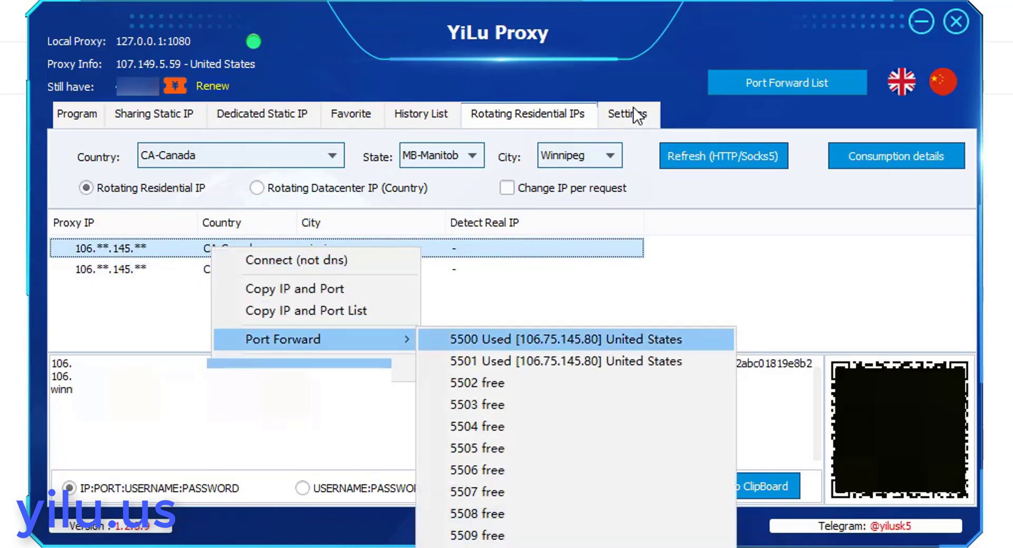
pyautogui.click(477, 383)
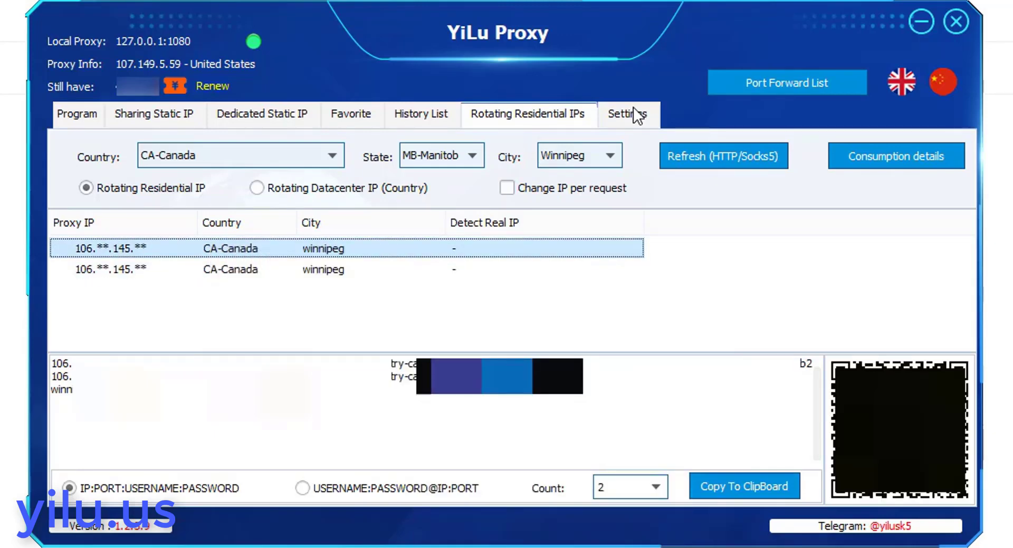
pyautogui.rightClick(207, 244)
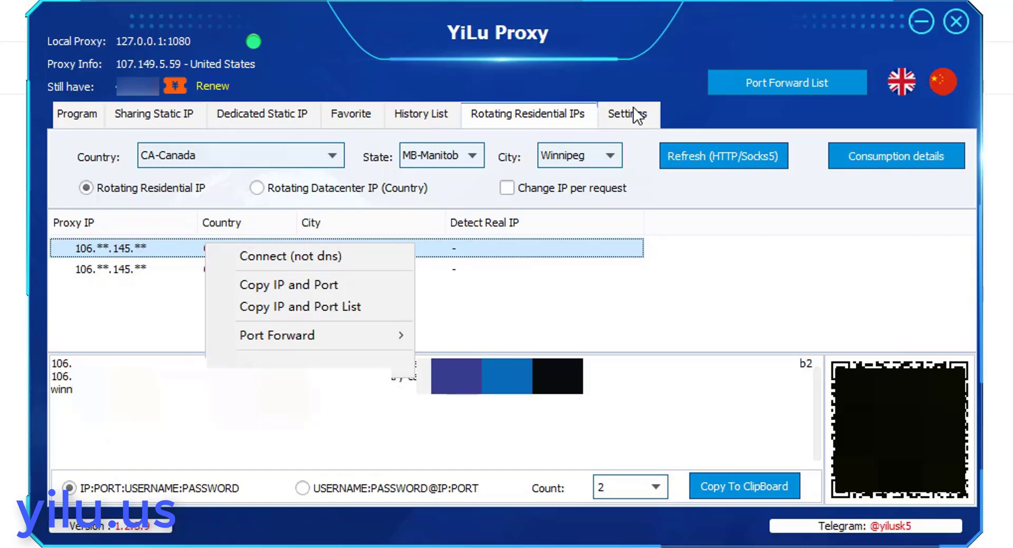
pyautogui.click(475, 308)
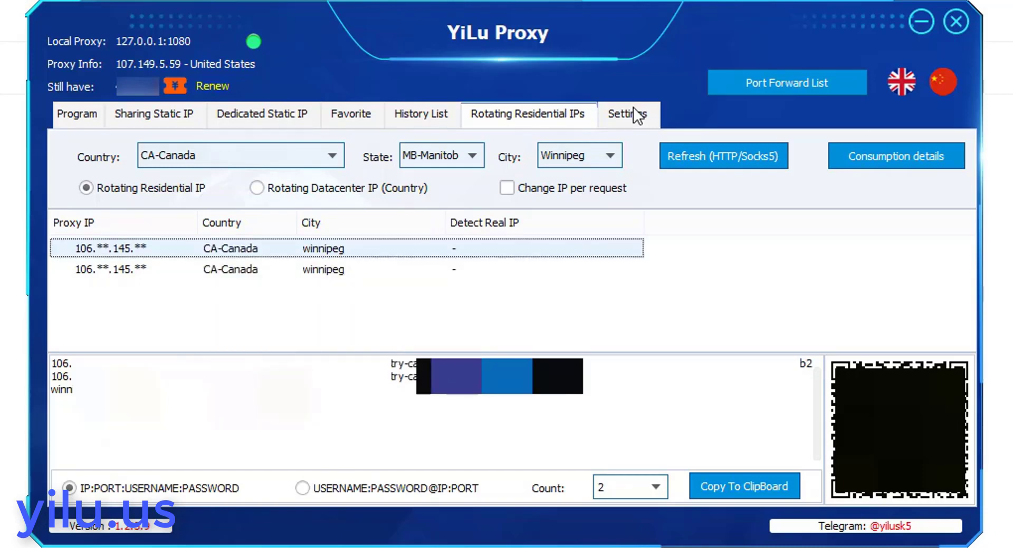
pyautogui.click(786, 83)
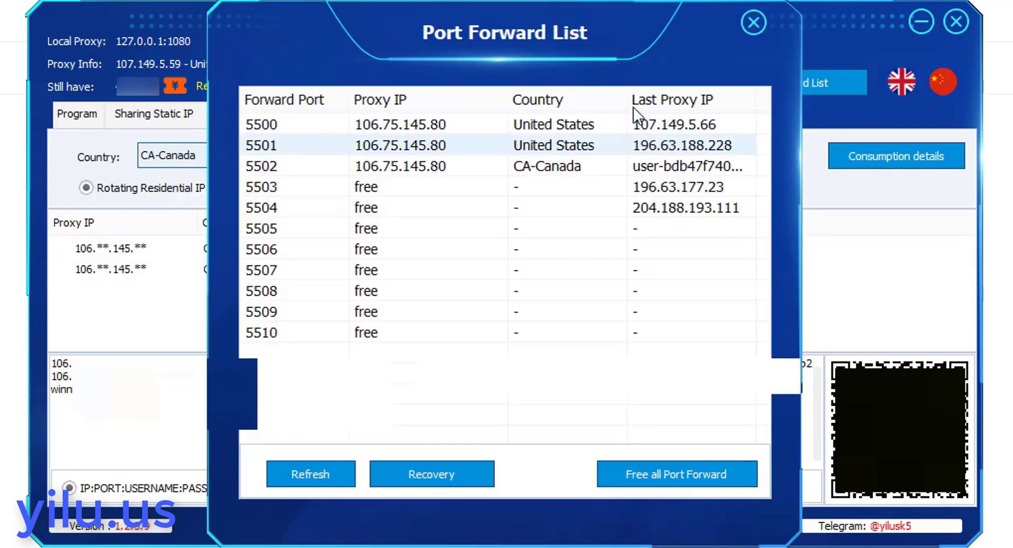
pyautogui.click(753, 22)
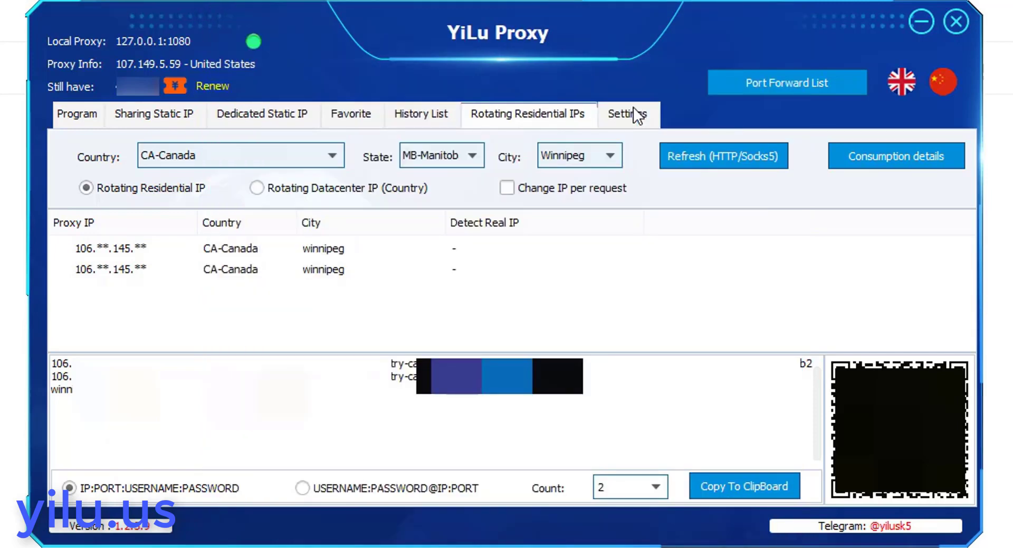
pyautogui.click(153, 114)
pyautogui.click(262, 114)
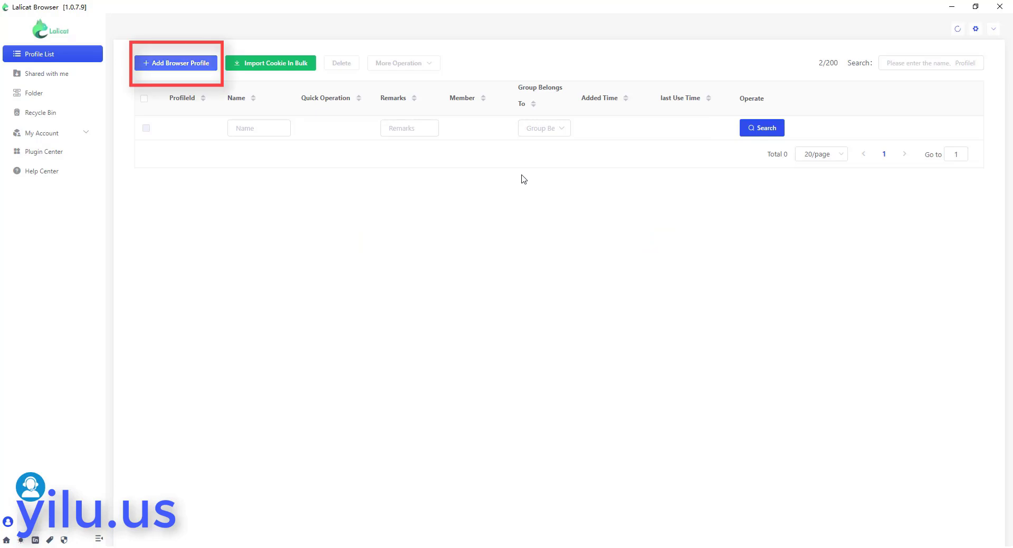
# In Lalicat Browser, add a browser profile named metamask with browser version 104.
pyautogui.click(176, 63)
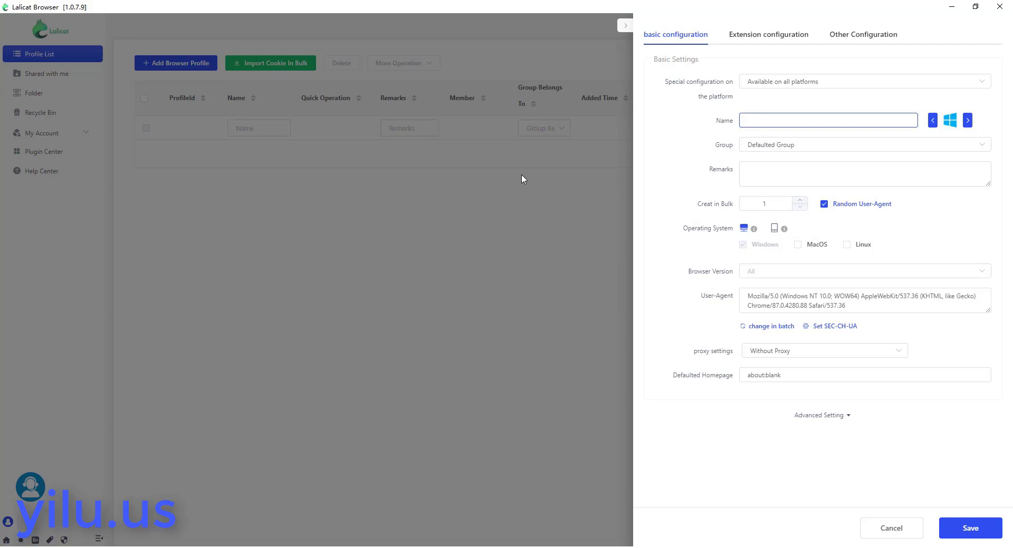
pyautogui.write('metamask')
pyautogui.click(822, 271)
pyautogui.click(822, 297)
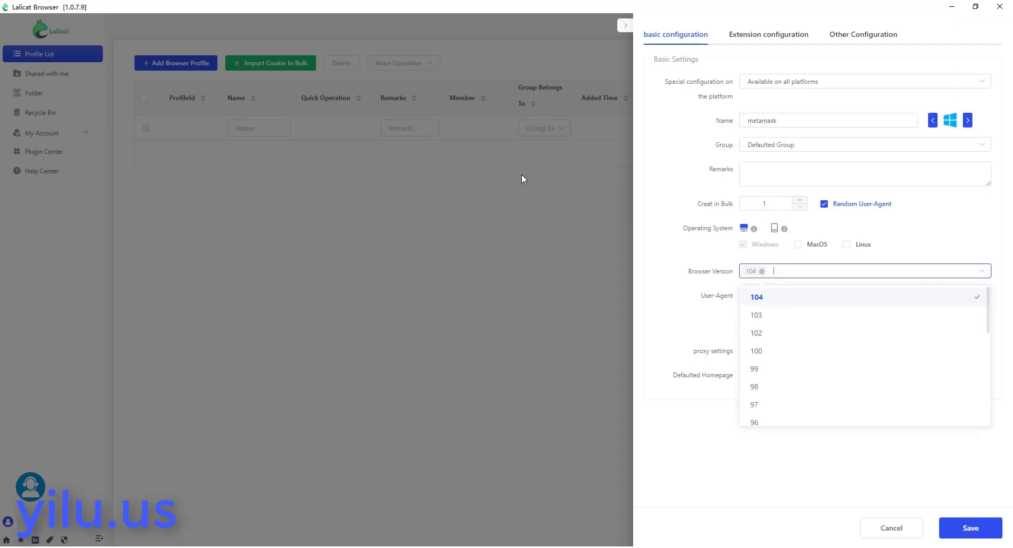
pyautogui.click(823, 271)
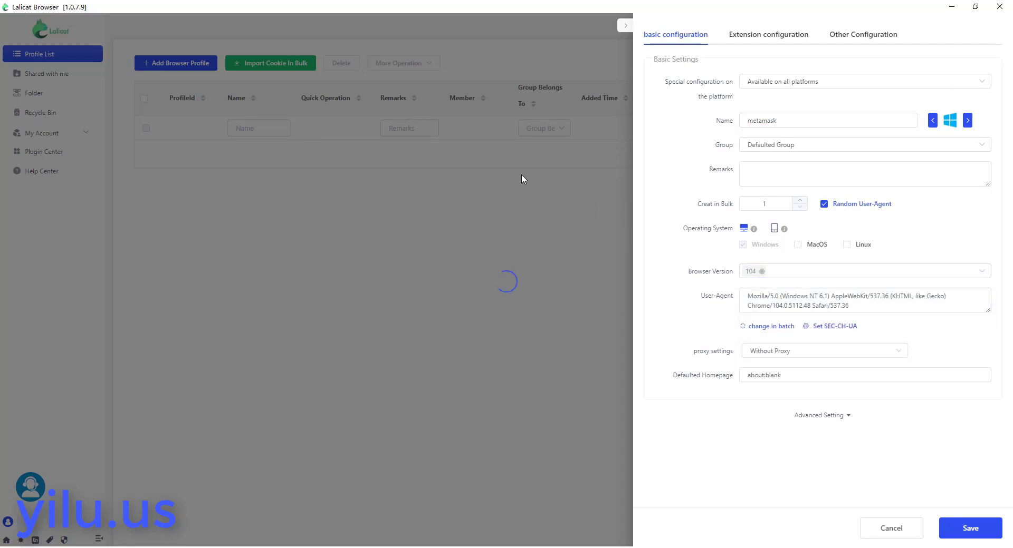
# Set the profile's proxy to SOCKS5 with IP address 127.0.0.1 and port 1080, and check the network.
pyautogui.click(824, 351)
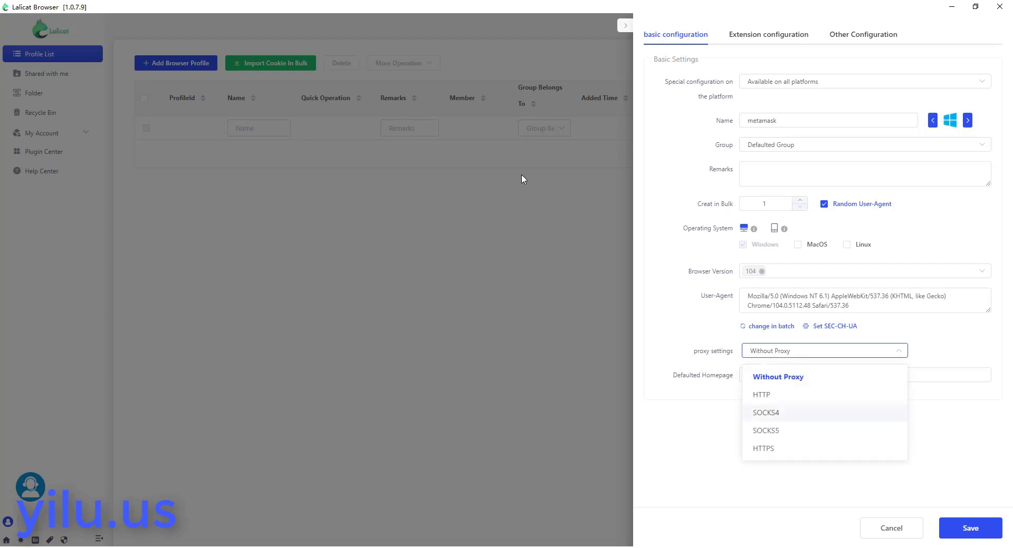
pyautogui.click(823, 432)
pyautogui.click(863, 375)
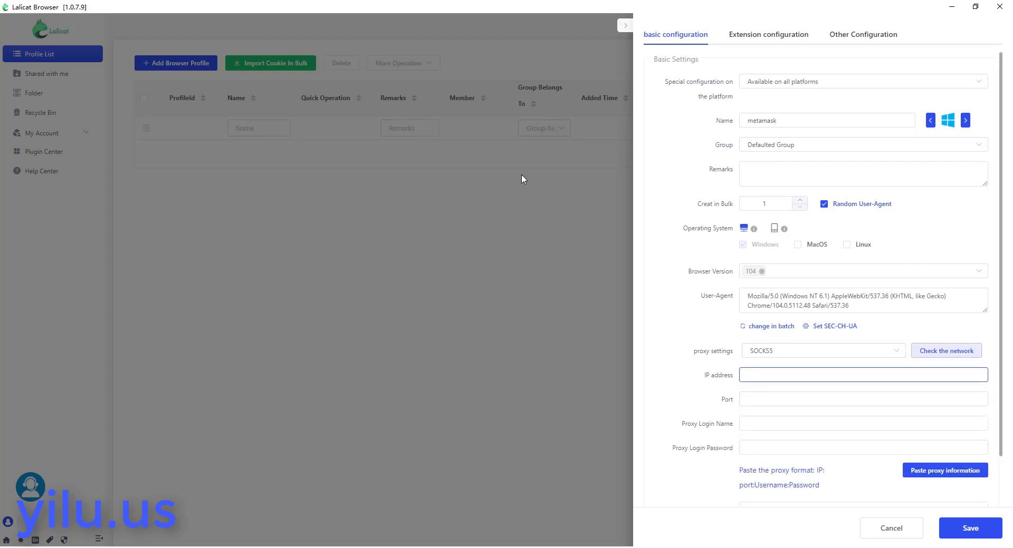
pyautogui.write('127.0.0.1')
pyautogui.press('Tab')
pyautogui.write('1080')
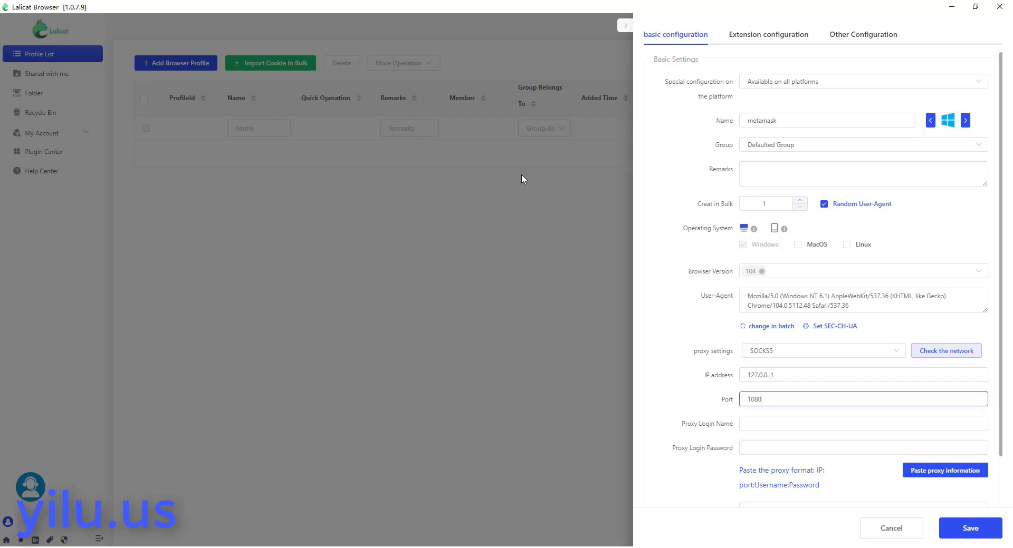
pyautogui.click(946, 351)
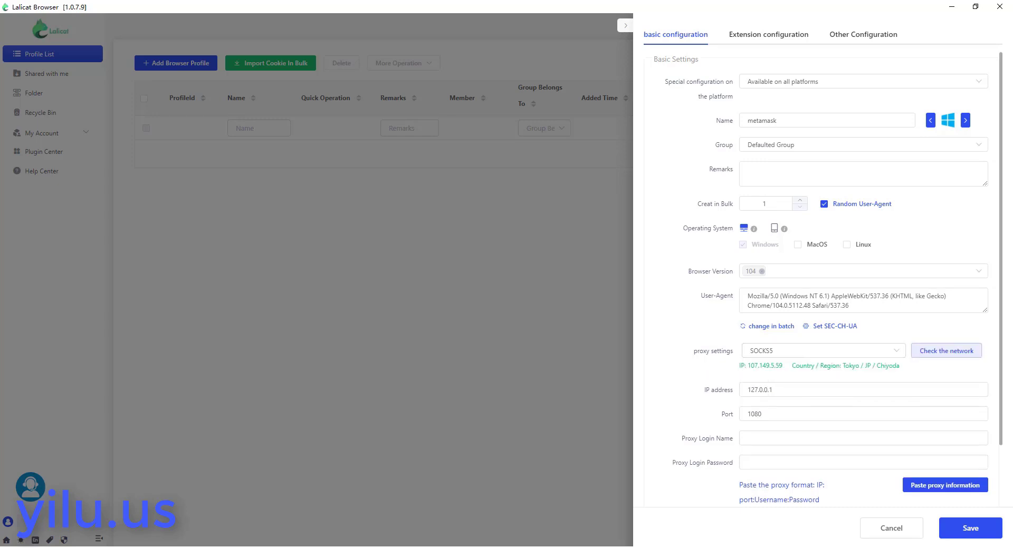
# Forbid the profile from inheriting global extension settings, enable the MetaMask extension, and save the profile.
pyautogui.click(769, 35)
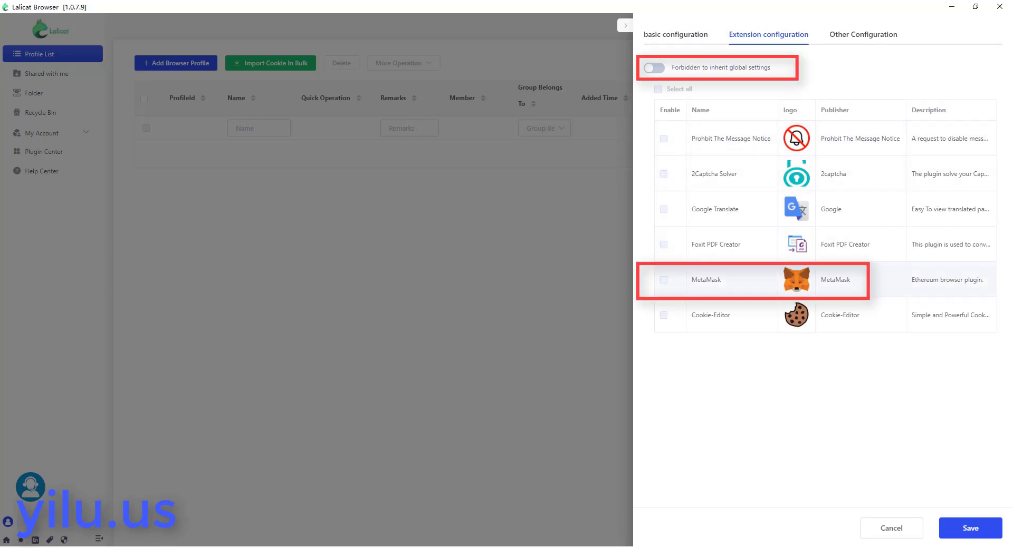
pyautogui.click(654, 68)
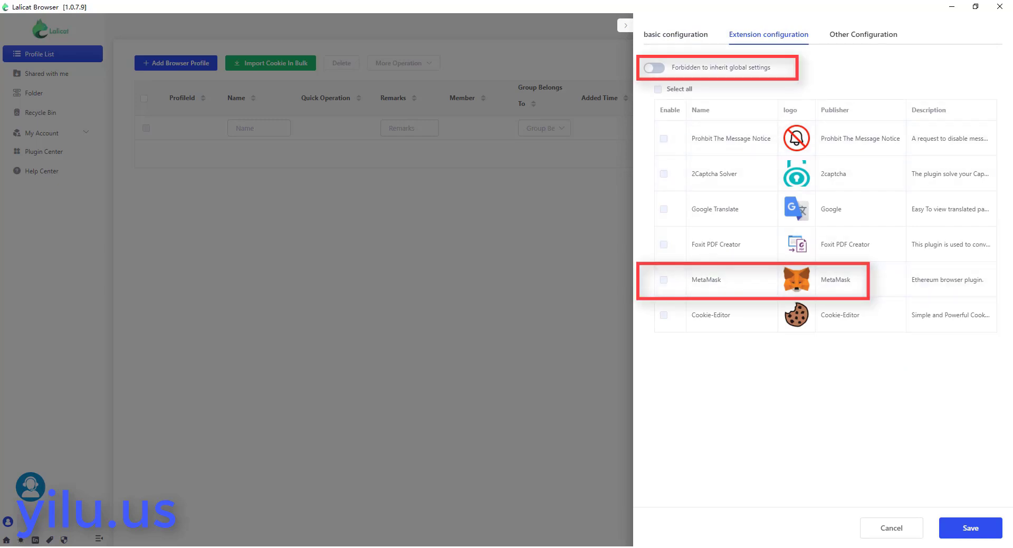
pyautogui.click(664, 280)
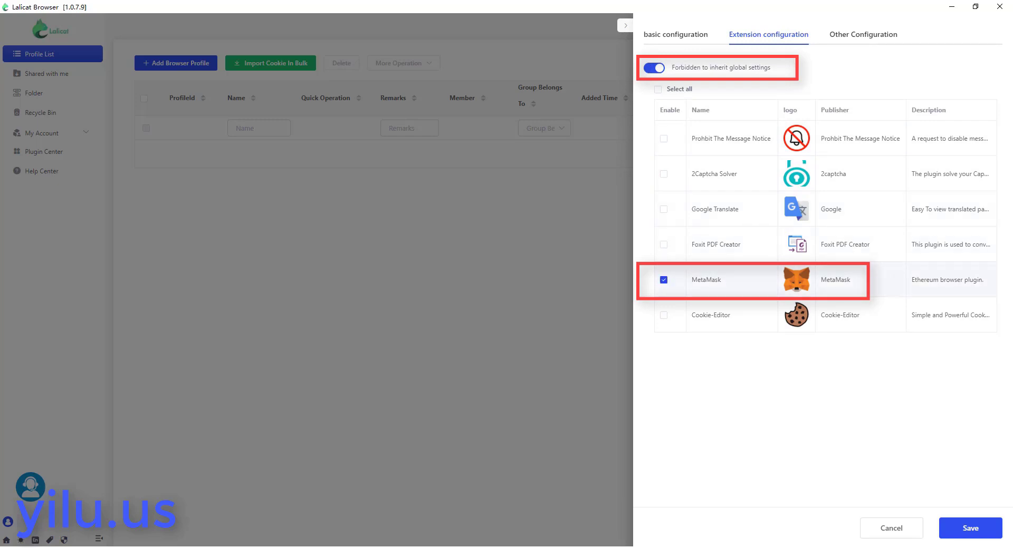
pyautogui.click(970, 529)
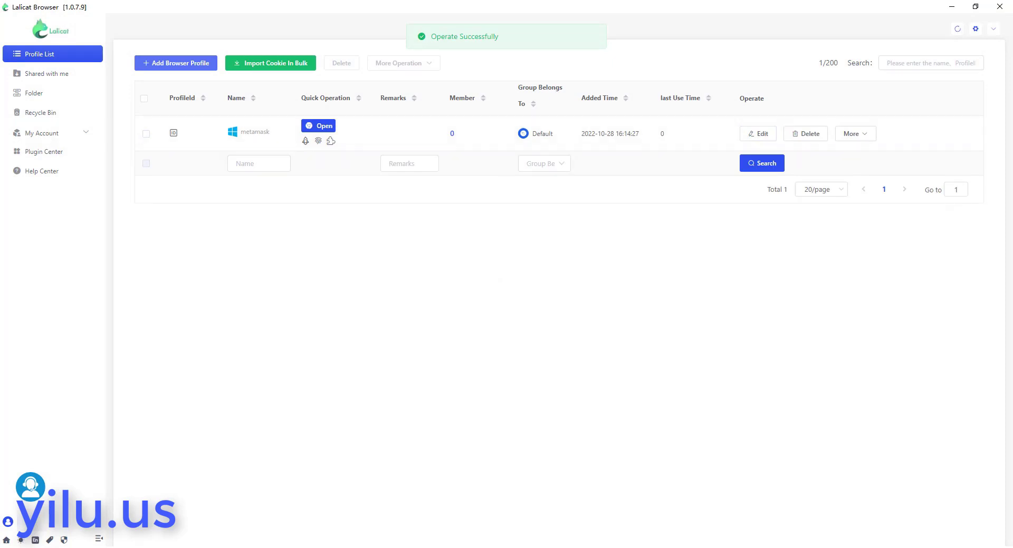
# Add a browser profile named metamask with browser version 104 and the Windows, MacOS and Linux operating systems.
pyautogui.click(176, 63)
pyautogui.click(828, 120)
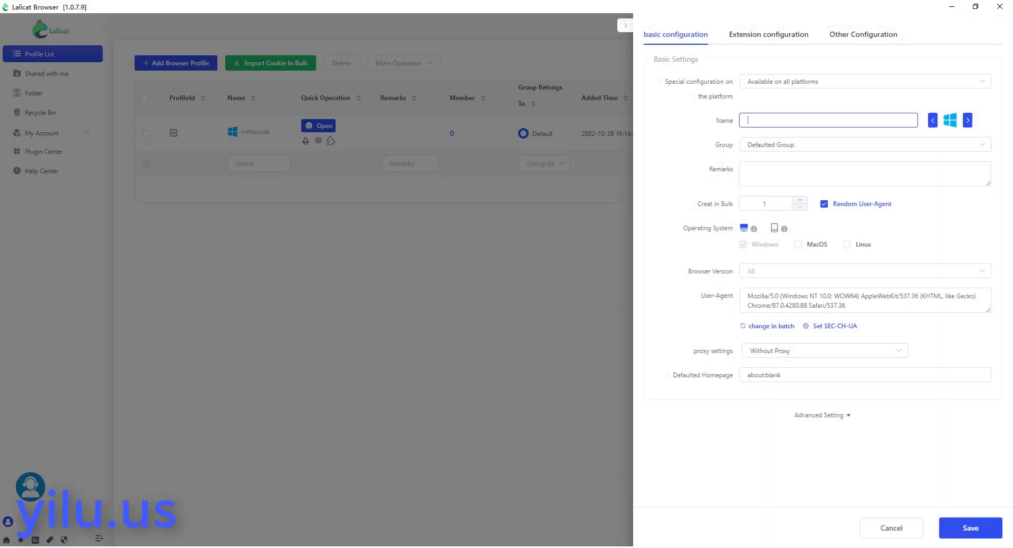
pyautogui.write('metamask')
pyautogui.click(823, 271)
pyautogui.click(791, 297)
pyautogui.click(692, 317)
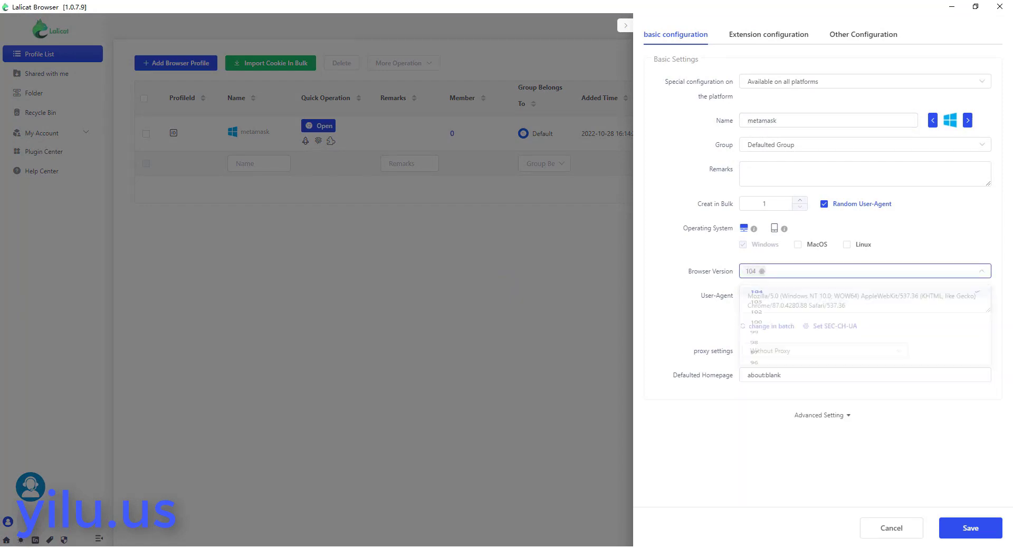
pyautogui.click(798, 245)
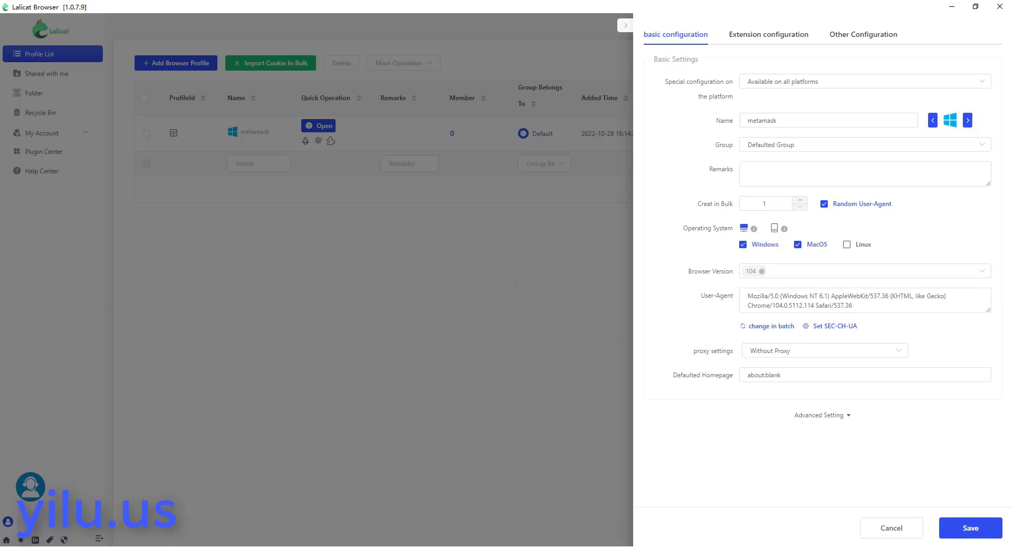
pyautogui.click(846, 245)
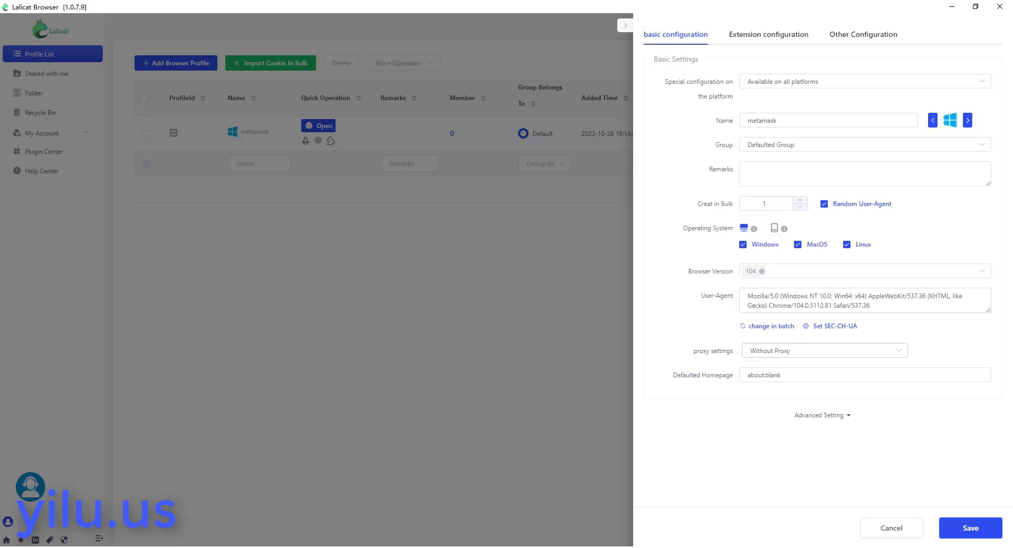
# Set the profile's proxy to SOCKS5 with IP address 127.0.0.1 and port 5500, and the bulk creation count to 3.
pyautogui.click(825, 351)
pyautogui.click(766, 430)
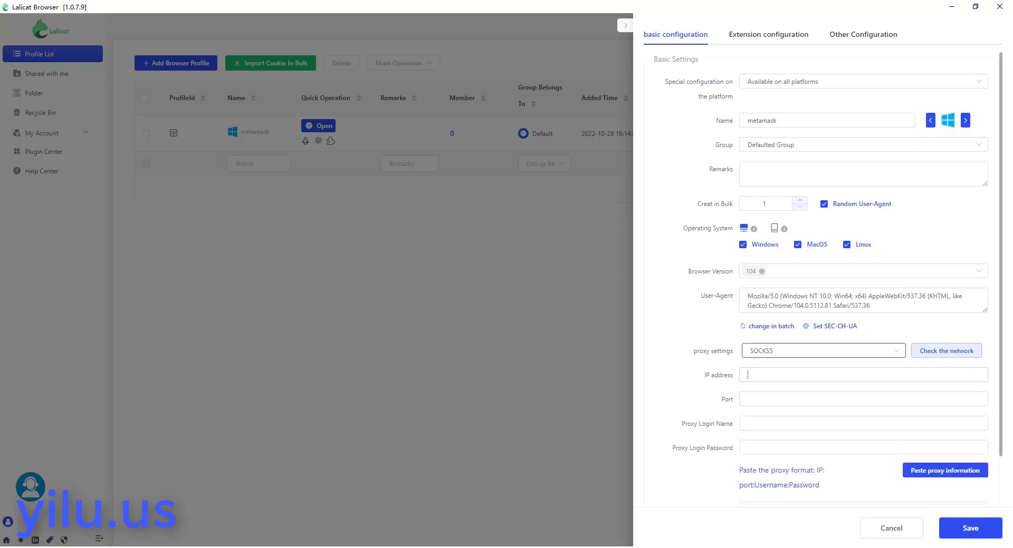
pyautogui.click(747, 375)
pyautogui.write('127.0.0.1')
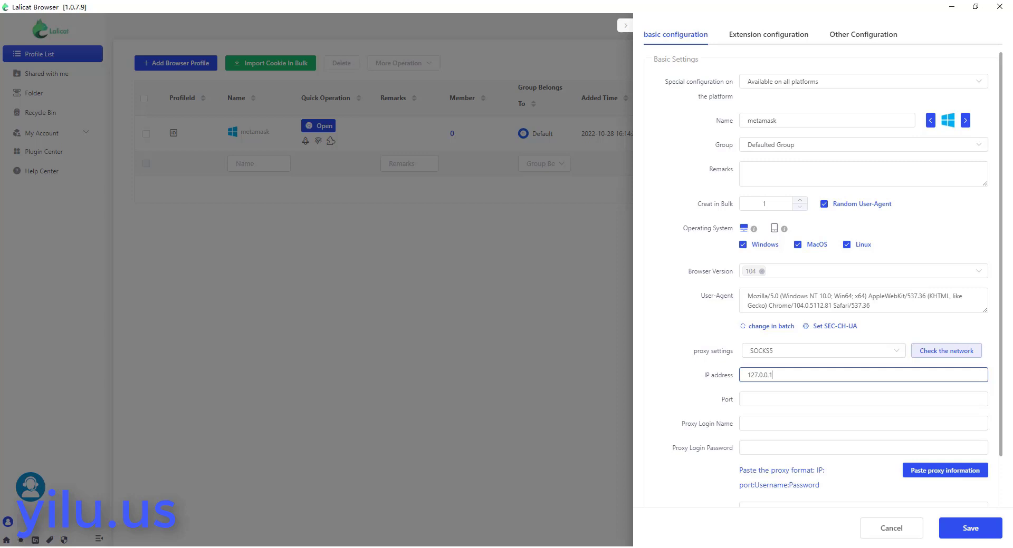
pyautogui.click(748, 399)
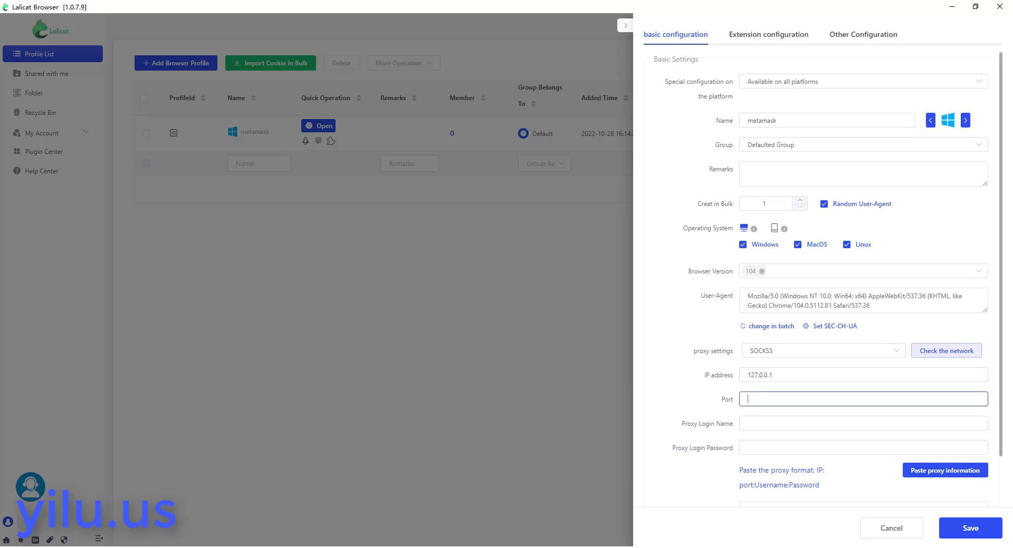
pyautogui.write('5500')
pyautogui.click(764, 205)
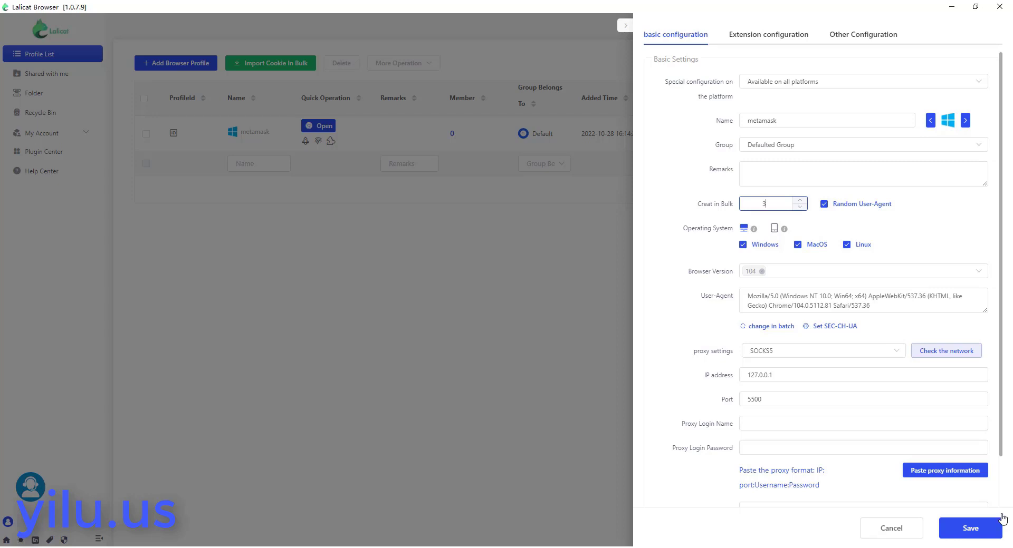
# Forbid the bulk profiles from inheriting global extension settings, enable the MetaMask extension, and save them.
pyautogui.click(768, 35)
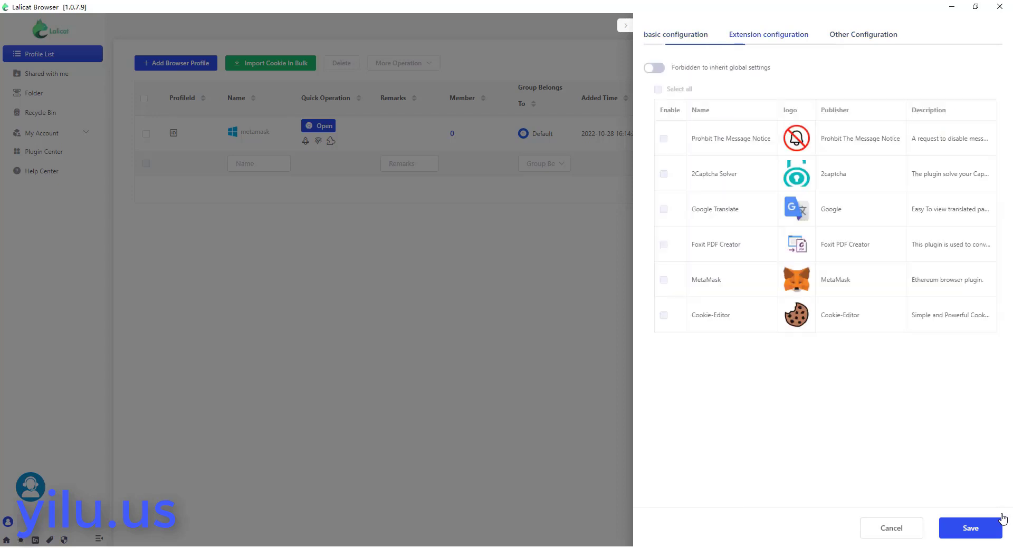
pyautogui.click(654, 68)
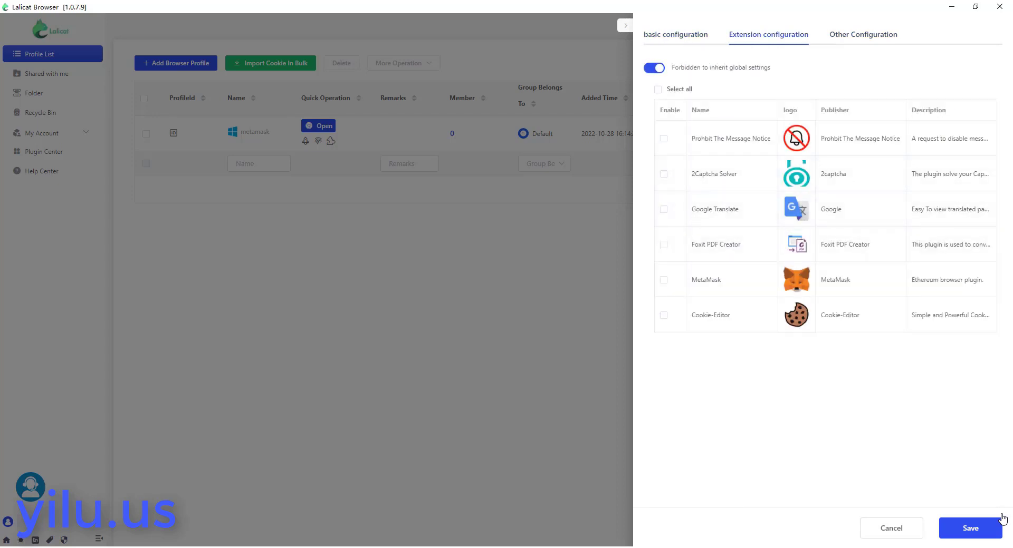
pyautogui.click(663, 280)
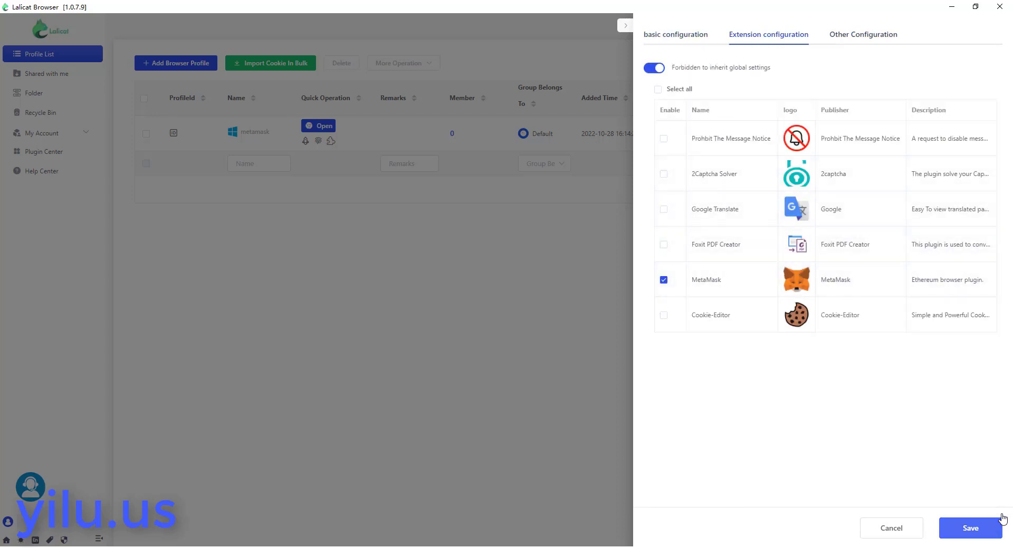
pyautogui.click(1001, 519)
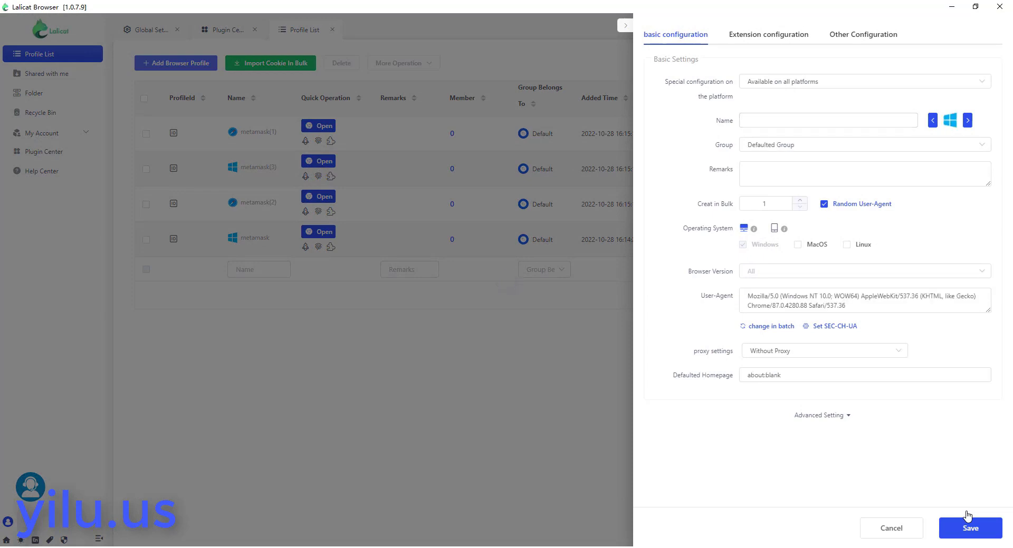
# Add a browser profile named metamask4 with browser version 104 and the SOCKS5 proxy type.
pyautogui.write('metamask')
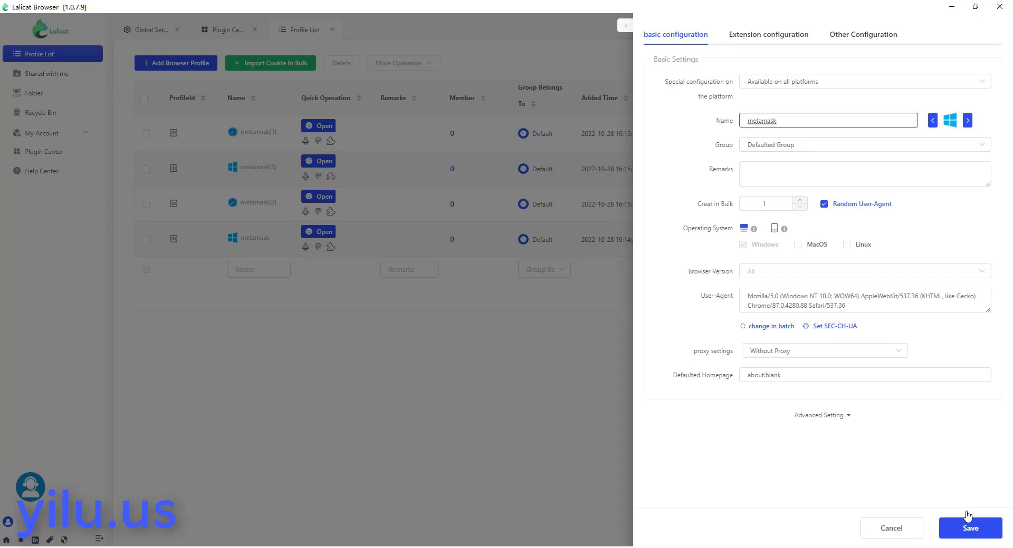
pyautogui.write('4')
pyautogui.click(822, 271)
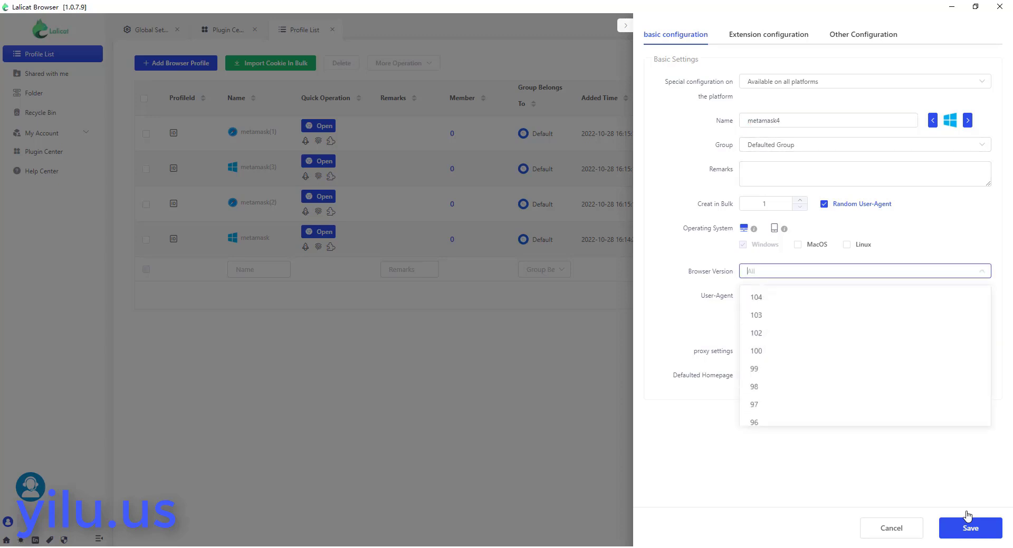
pyautogui.click(758, 298)
pyautogui.click(691, 311)
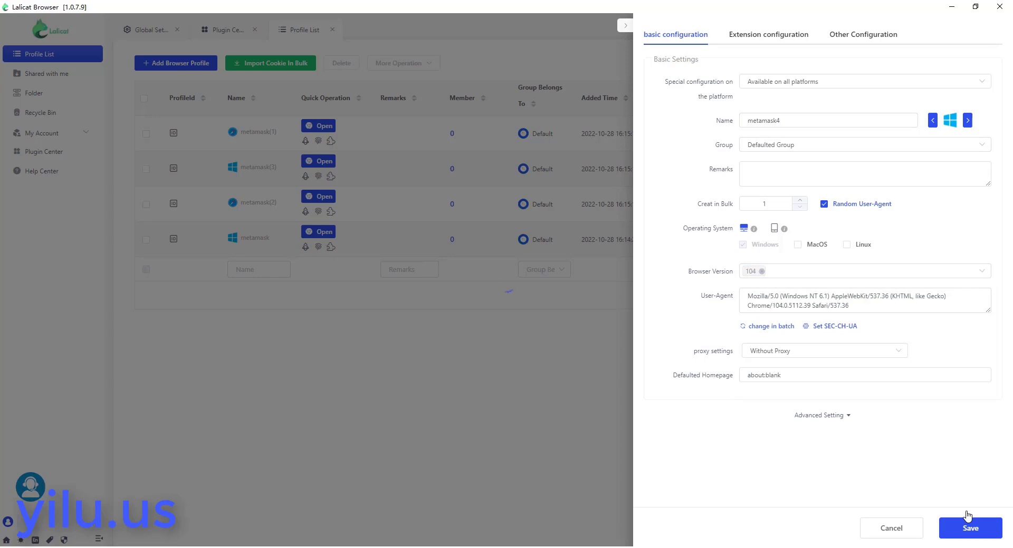
pyautogui.click(823, 350)
pyautogui.click(765, 431)
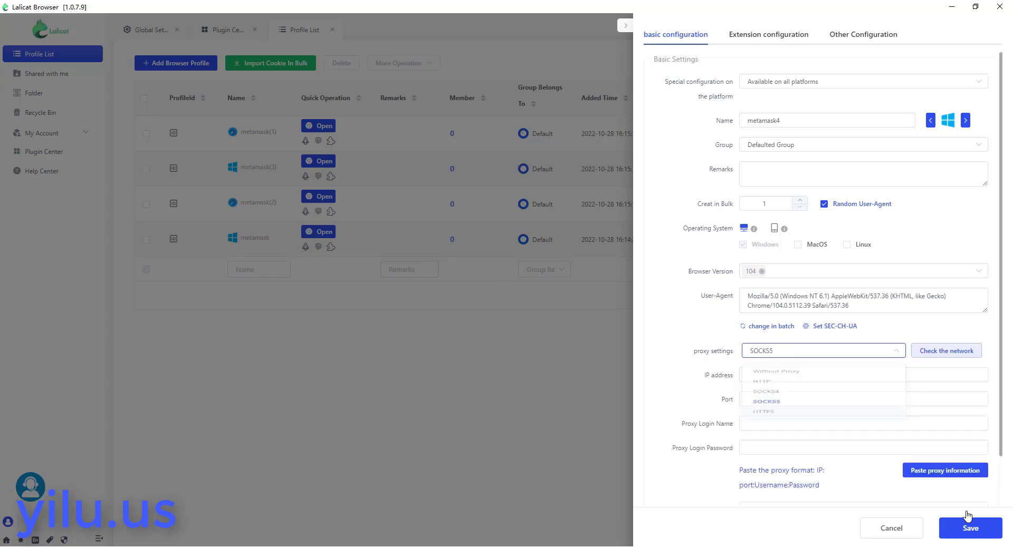
pyautogui.click(863, 375)
pyautogui.write('127')
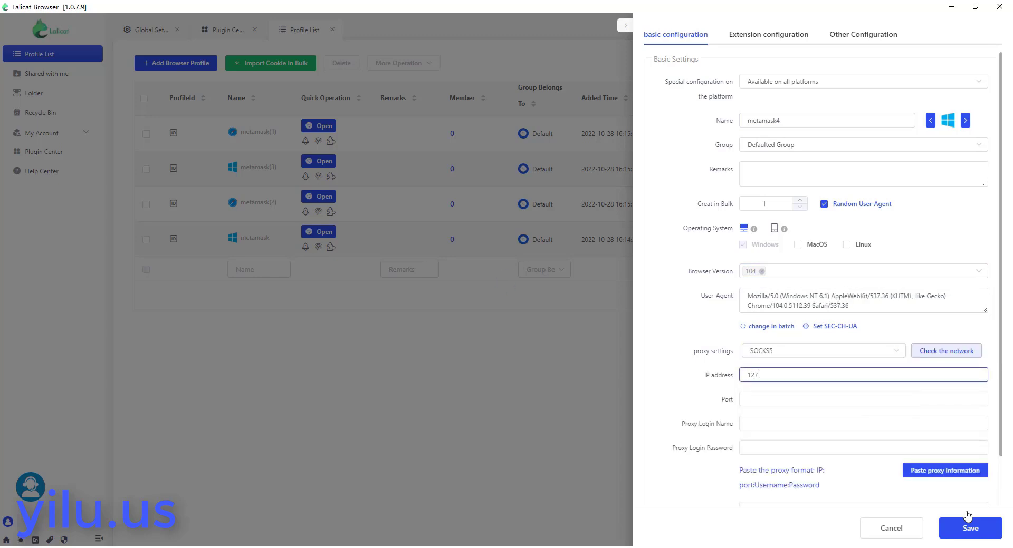
pyautogui.press('BackSpace')
pyautogui.press('BackSpace')
pyautogui.press('BackSpace')
# Copy the first Winnipeg proxy's details from YiLu Proxy, paste them with the proxy login password into the Lalicat Browser profile, and check the network.
pyautogui.hotkey('alt', 'Tab')
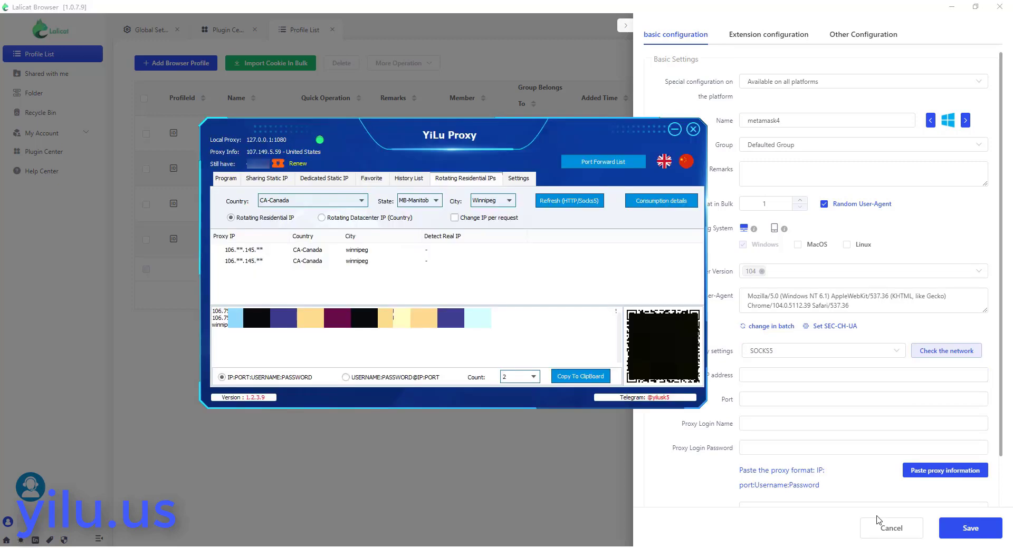
pyautogui.click(356, 250)
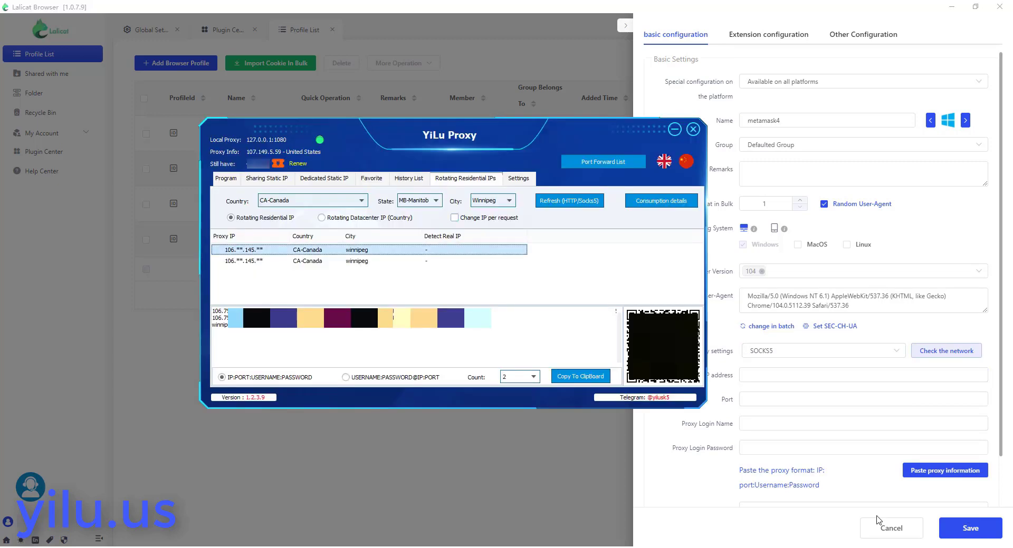
pyautogui.rightClick(392, 250)
pyautogui.click(437, 270)
pyautogui.click(863, 375)
pyautogui.click(945, 471)
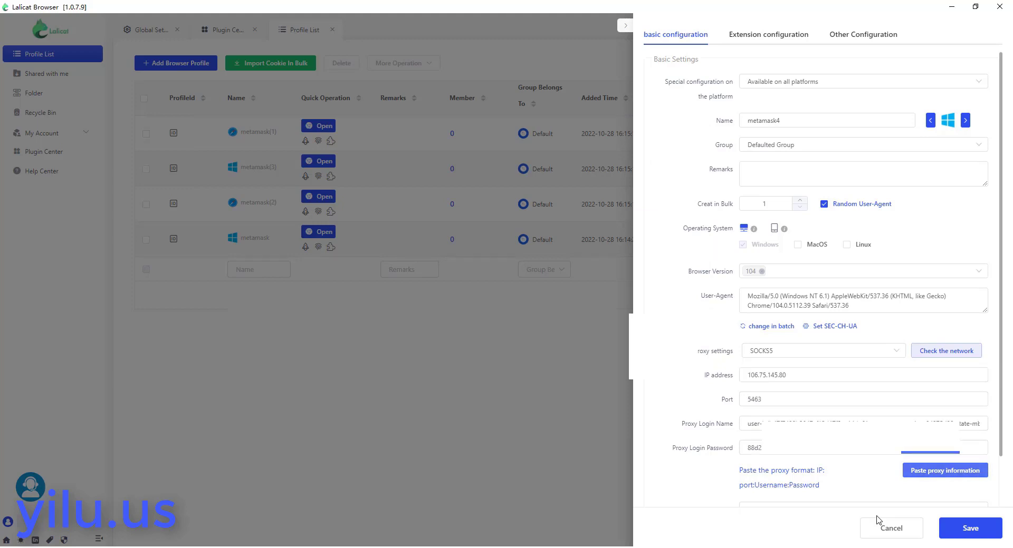
pyautogui.click(946, 351)
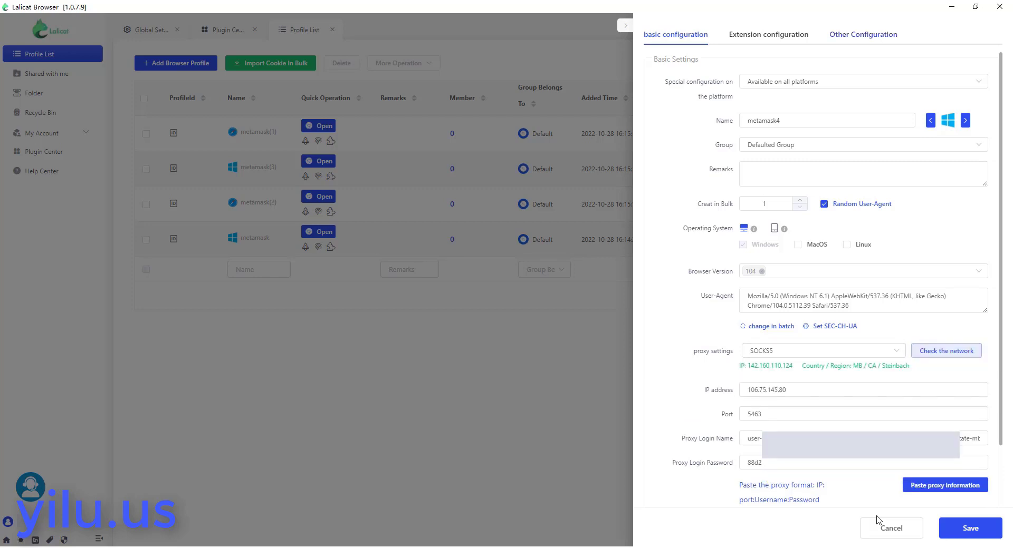
# Review the metamask4 profile's extension configuration and save the profile.
pyautogui.click(863, 35)
pyautogui.click(768, 35)
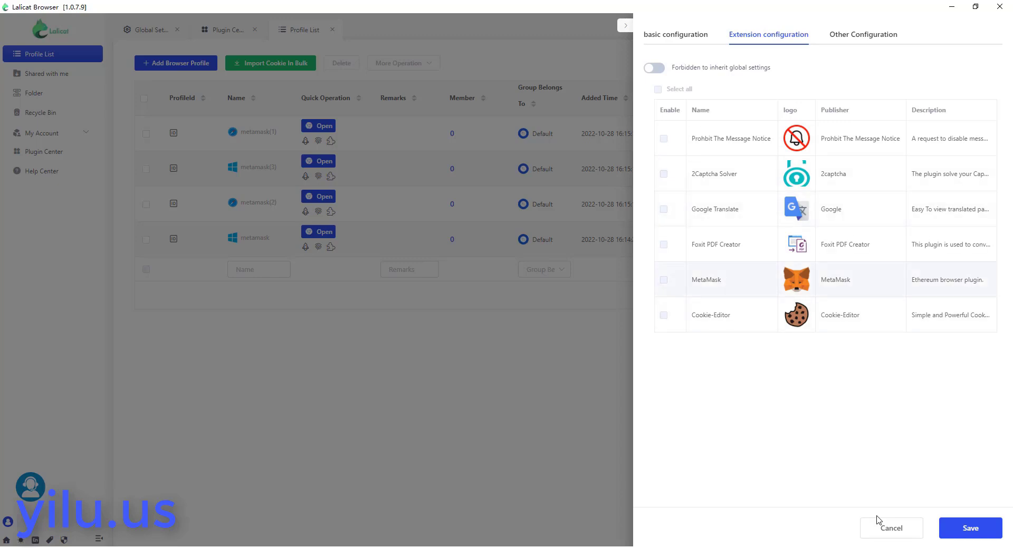
pyautogui.click(970, 528)
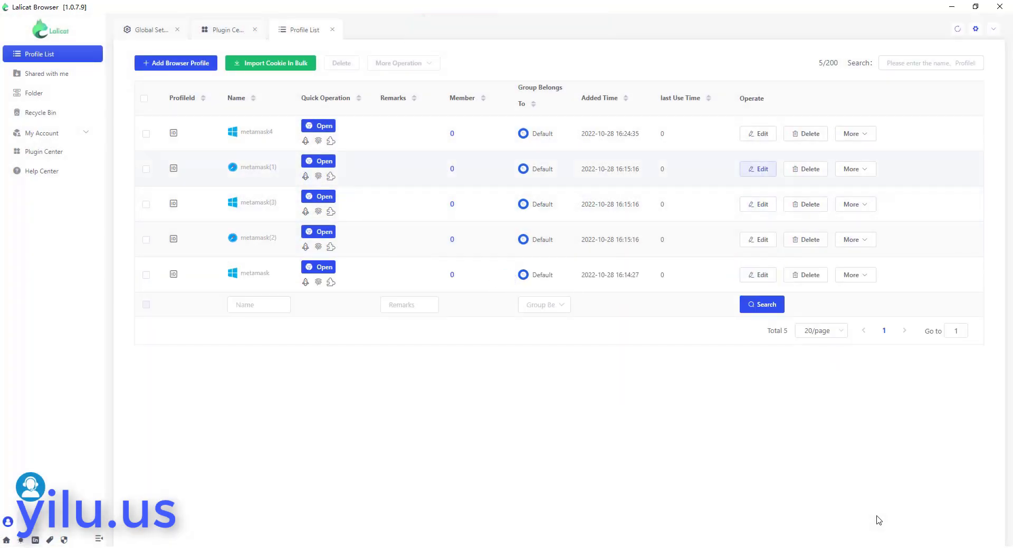
# Check the network of the metamask(1) profile's port 5500 proxy and save the profile.
pyautogui.click(758, 169)
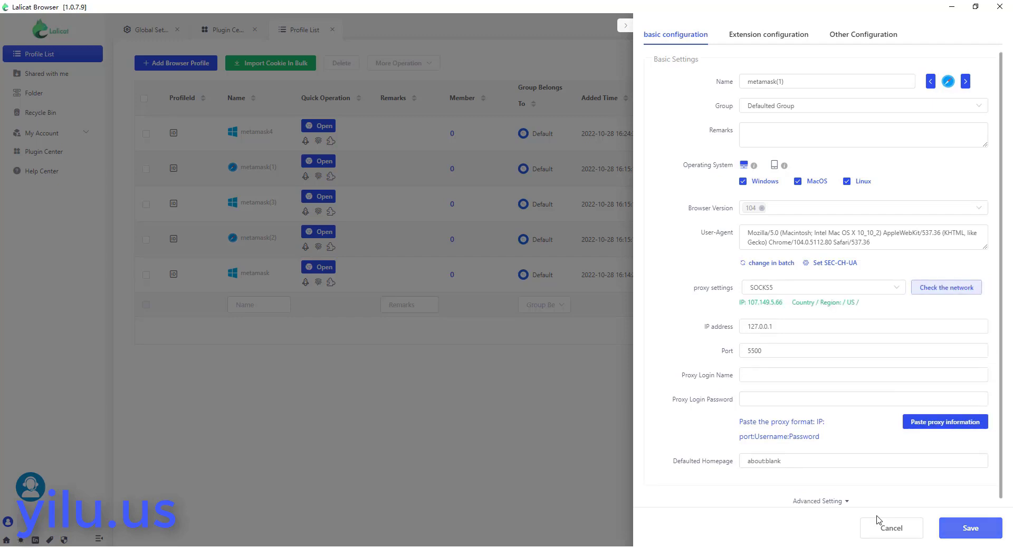
pyautogui.click(970, 529)
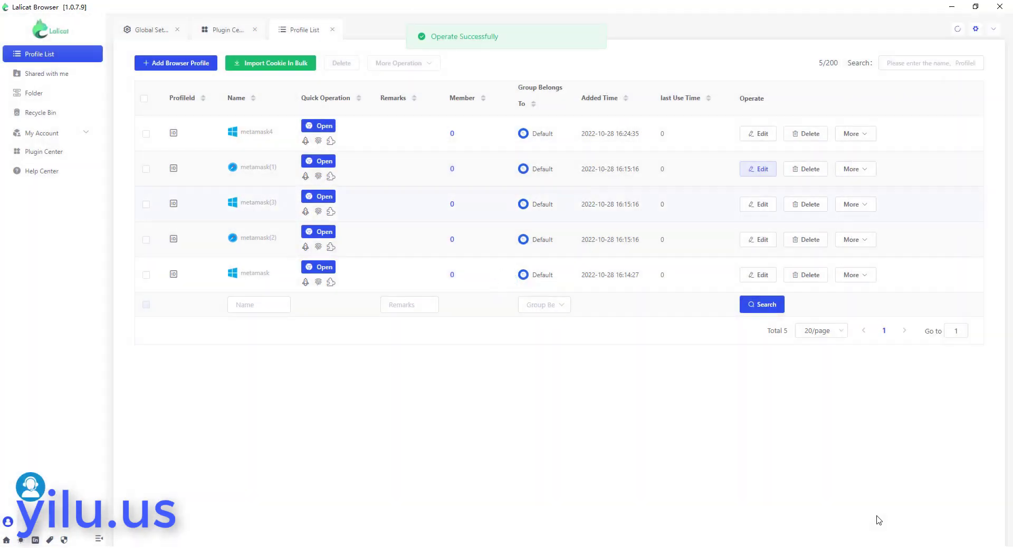
# Set the metamask(2) profile's proxy port to 5501, check the network, and save the profile.
pyautogui.click(757, 239)
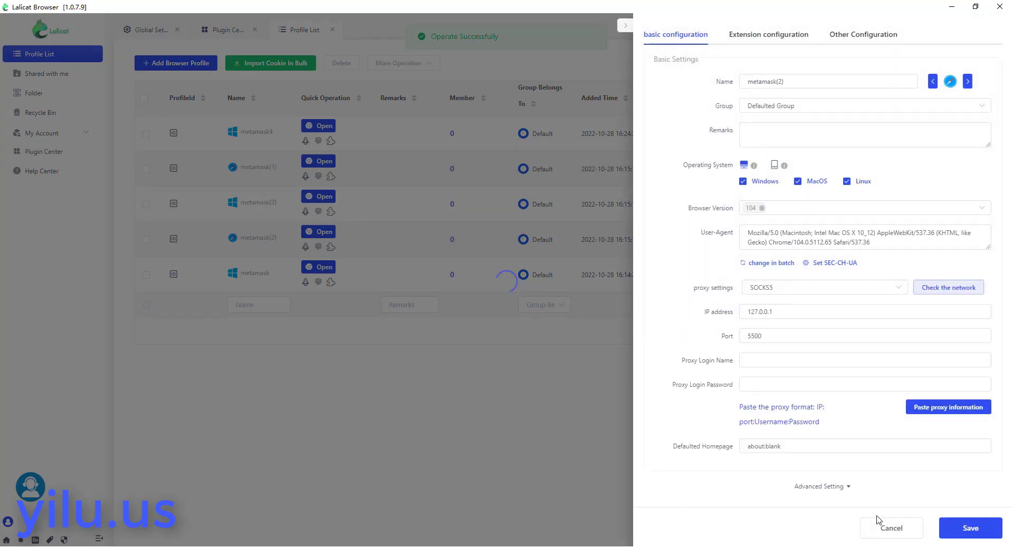
pyautogui.click(781, 336)
pyautogui.press('BackSpace')
pyautogui.write('1')
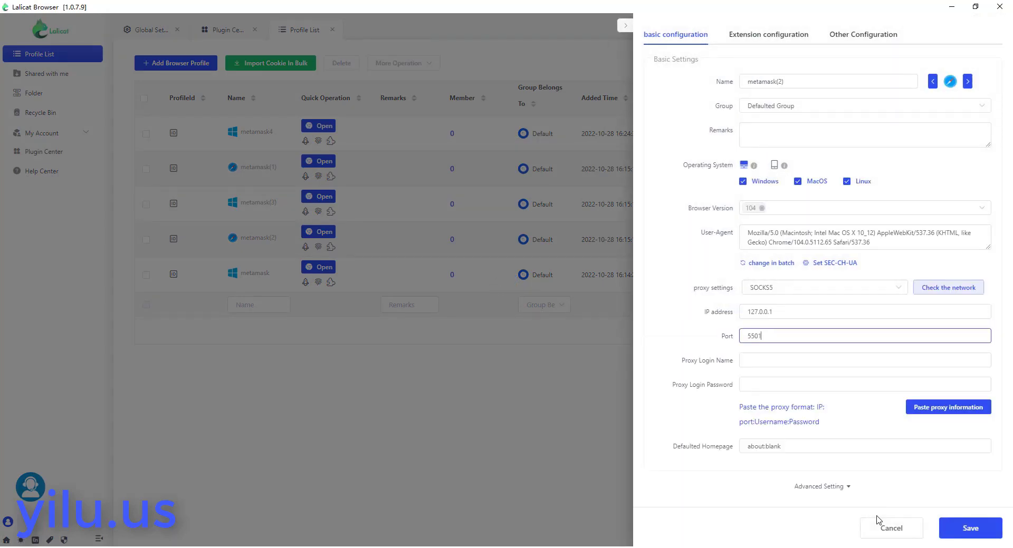
pyautogui.click(948, 287)
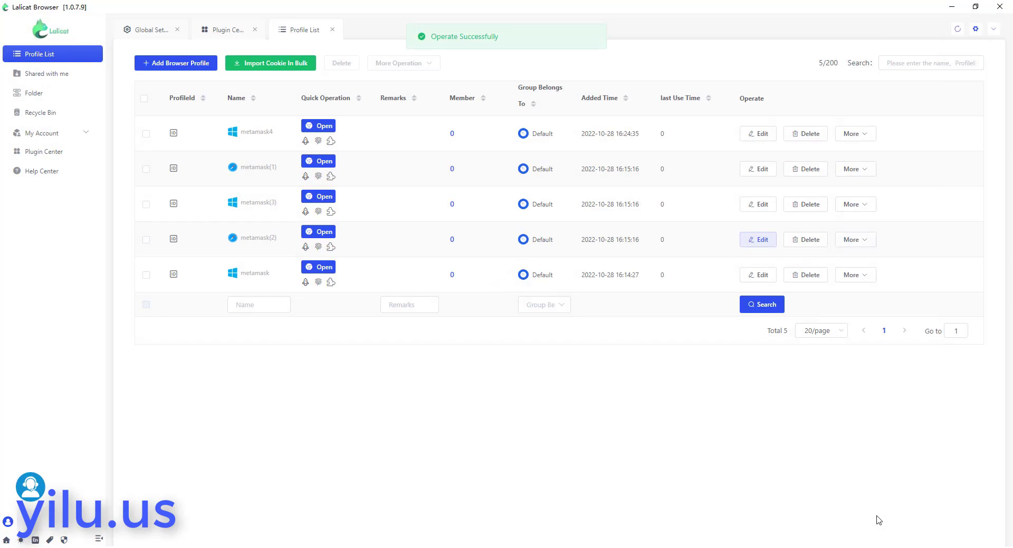
# Set the metamask(3) profile's proxy port to 5502, check the network, and save the profile.
pyautogui.click(758, 205)
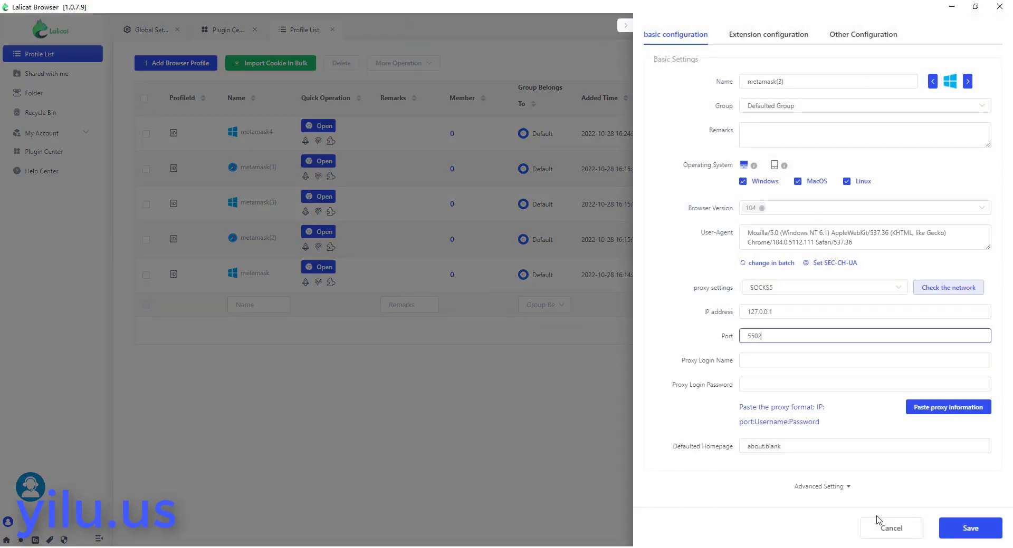
pyautogui.click(948, 288)
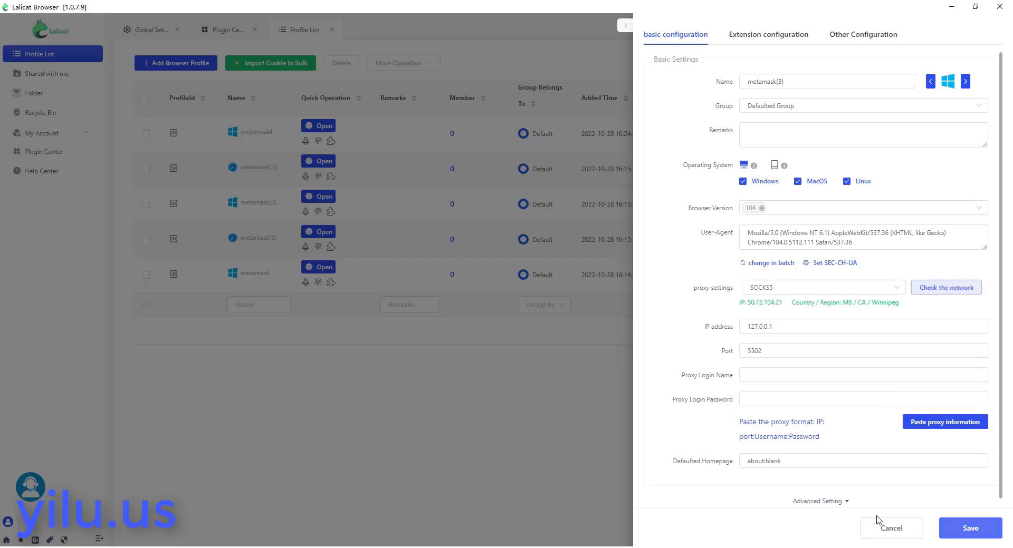
pyautogui.click(970, 529)
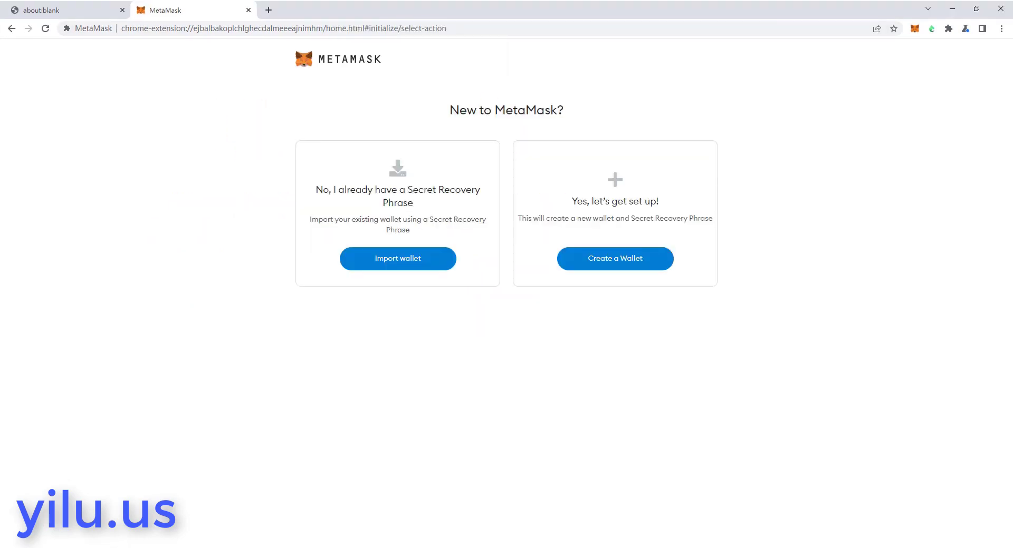
# Create a new MetaMask wallet, agreeing to usage data gathering and the Terms of Use, and enter and confirm the new wallet password.
pyautogui.click(615, 259)
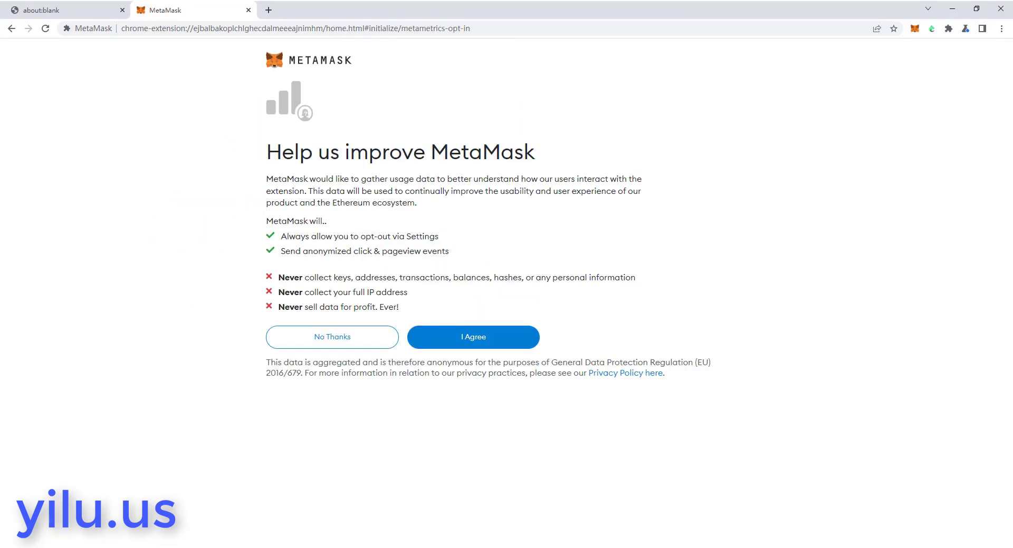
pyautogui.click(473, 338)
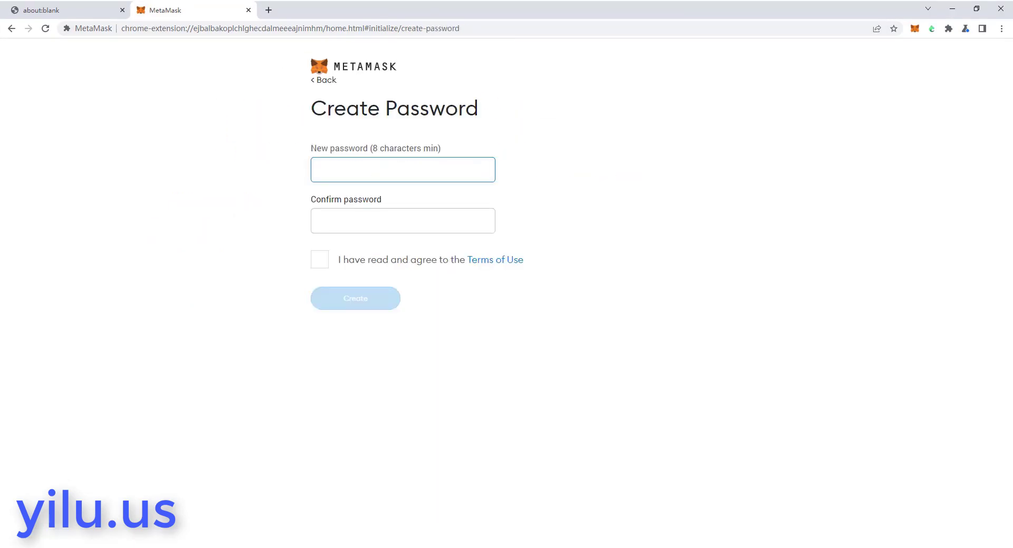
pyautogui.hotkey('ctrl', 'v')
pyautogui.click(320, 221)
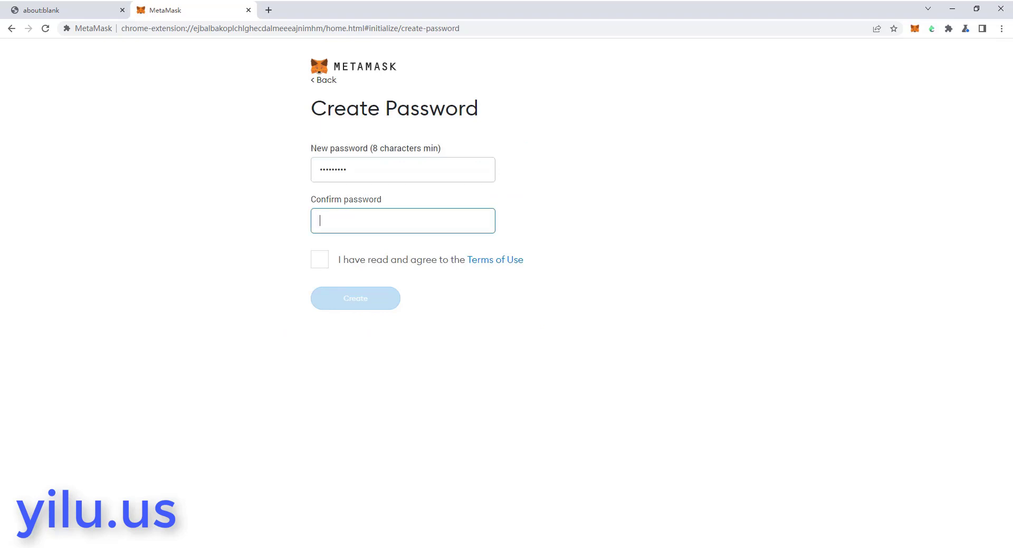
pyautogui.hotkey('ctrl', 'v')
pyautogui.click(319, 259)
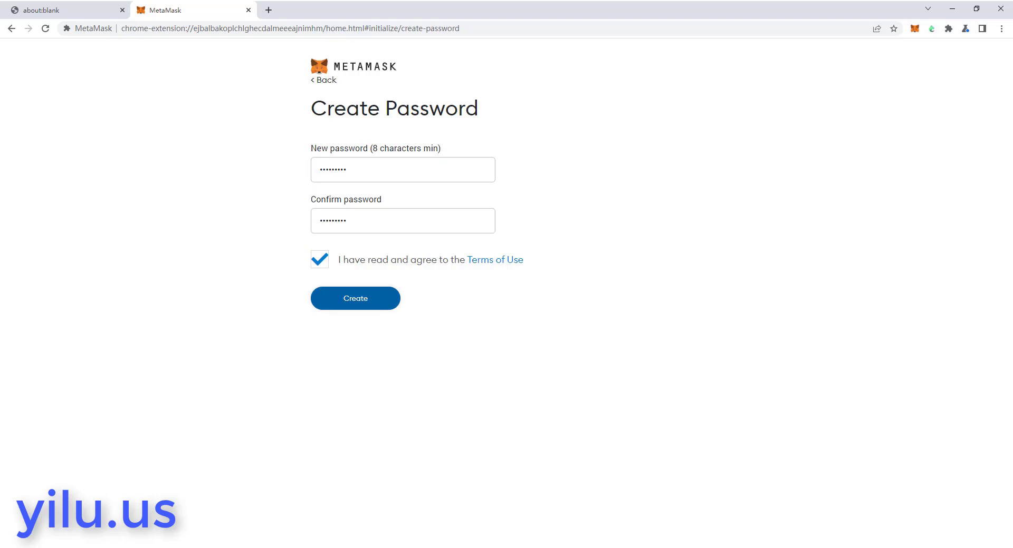
pyautogui.click(356, 298)
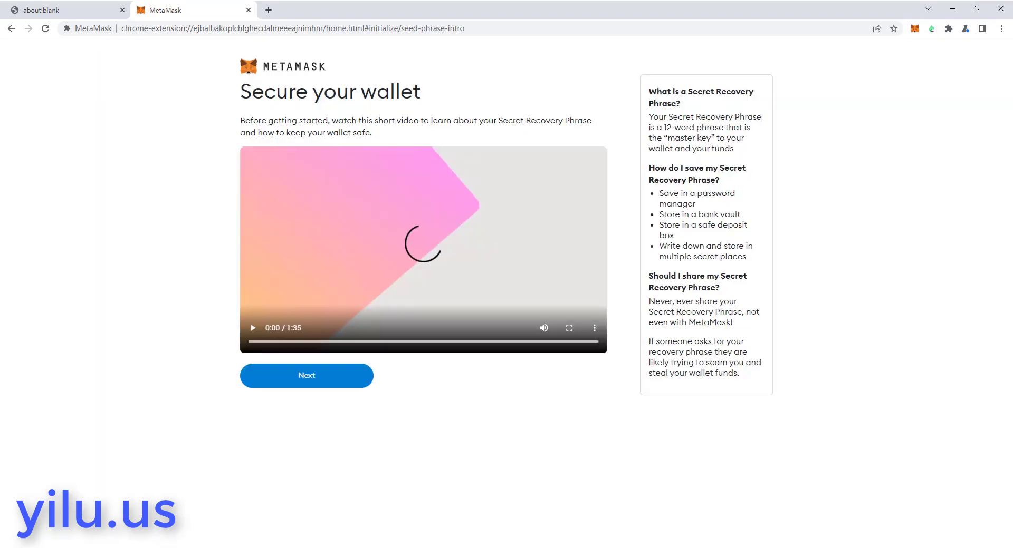
# Reveal the wallet's Secret Recovery Phrase, select its text, and continue to the phrase confirmation.
pyautogui.click(307, 375)
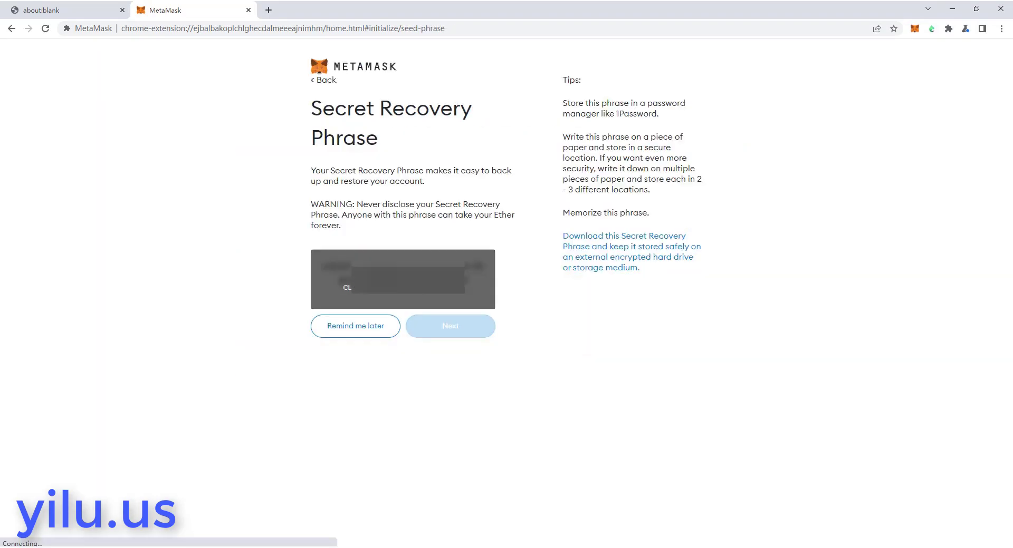
pyautogui.click(404, 281)
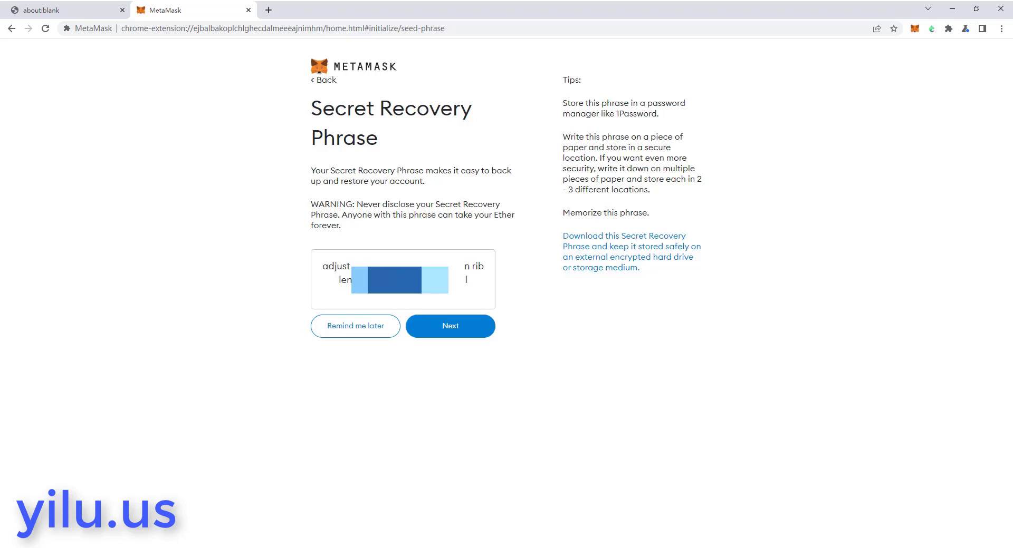
pyautogui.moveTo(469, 281); pyautogui.dragTo(323, 266)
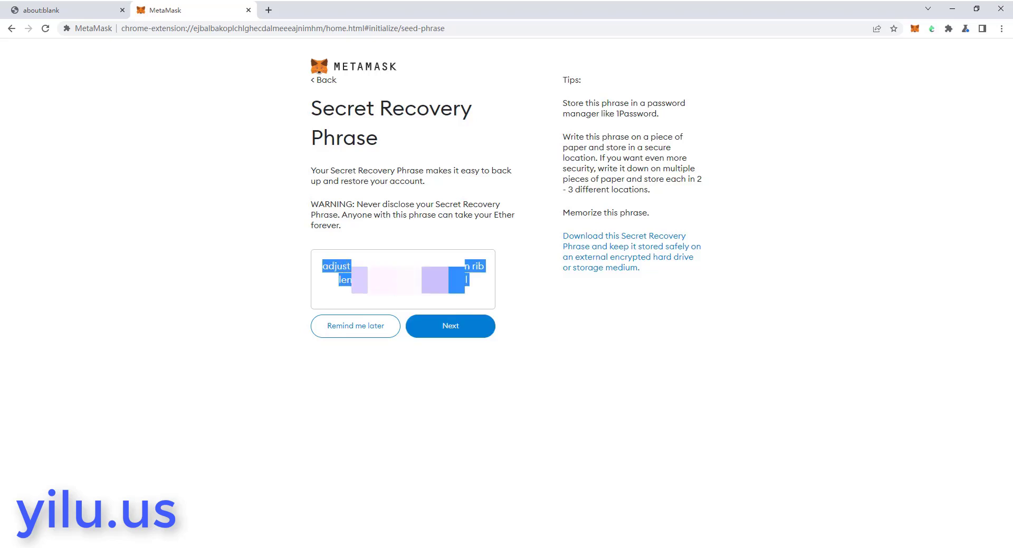
pyautogui.click(450, 326)
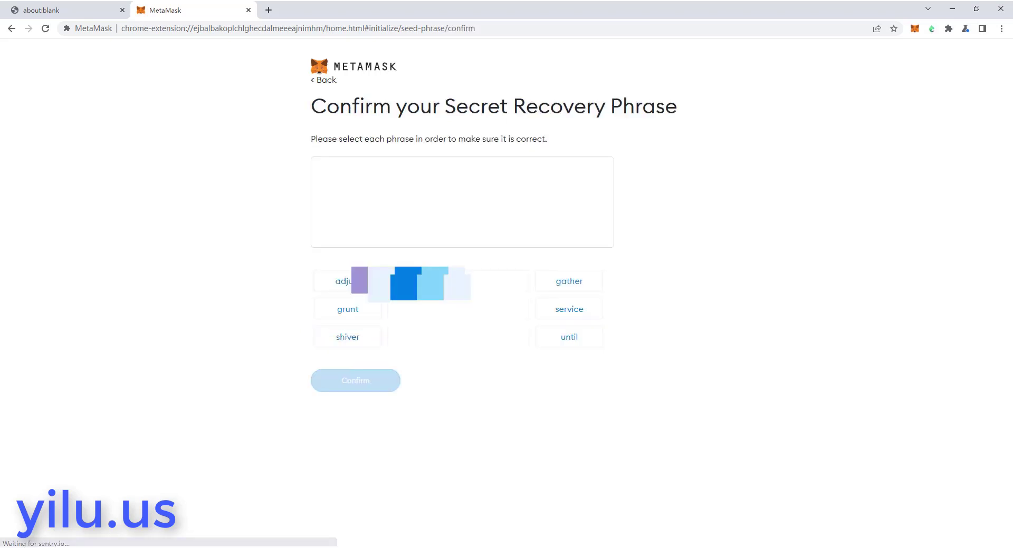